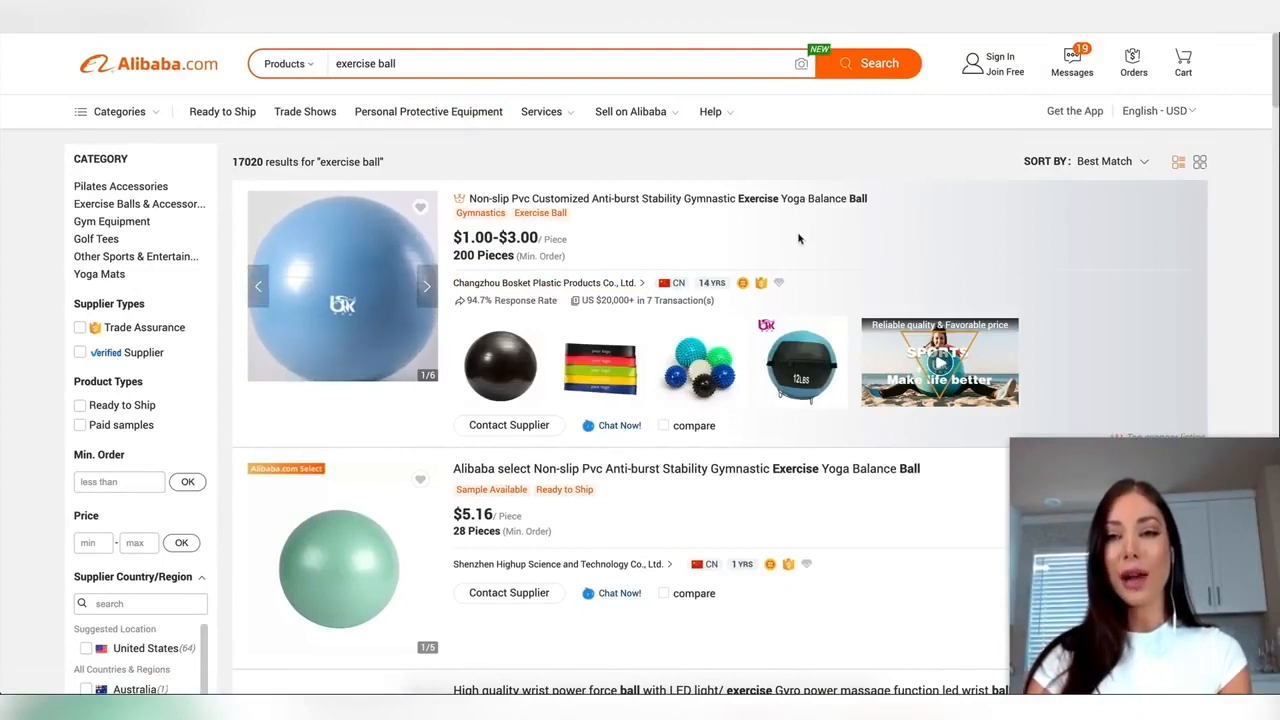
Launch the Alibaba Demand Analyzer from the Helium 10 extension for the "exercise ball" search.
{"action": "mouse_move", "coordinate": [1040, 44]}
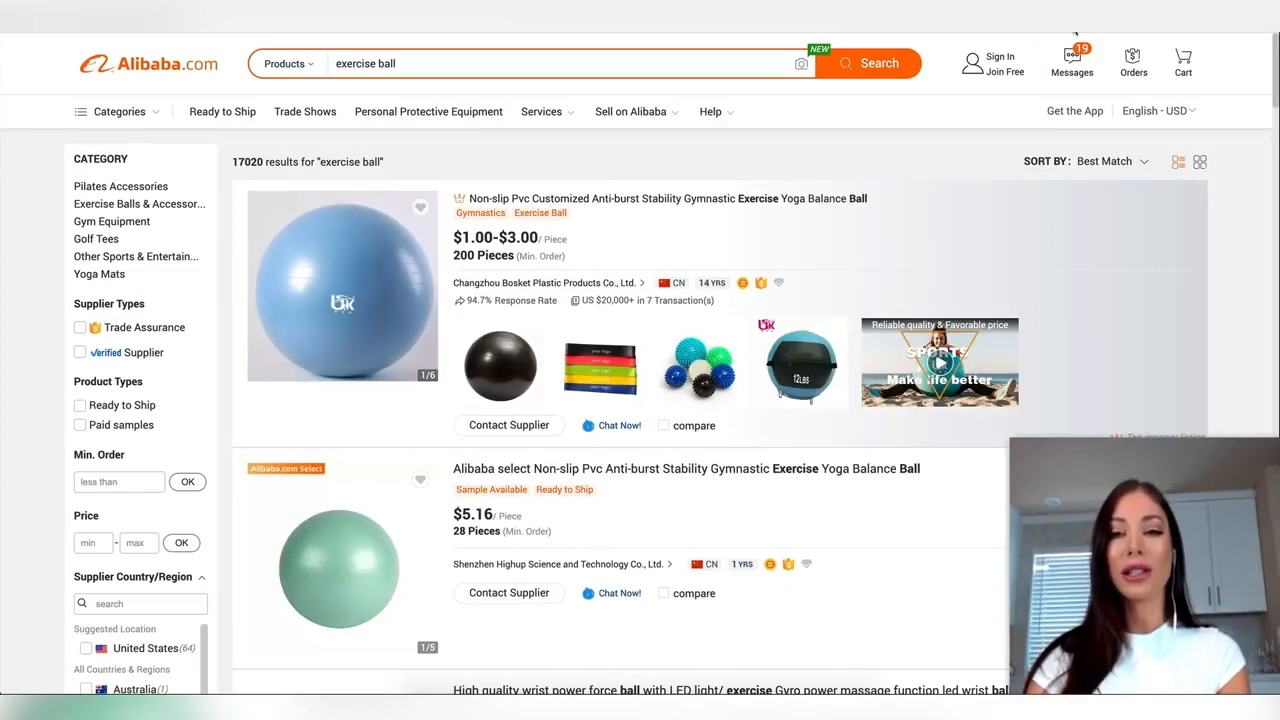
{"action": "left_click", "coordinate": [1076, 34]}
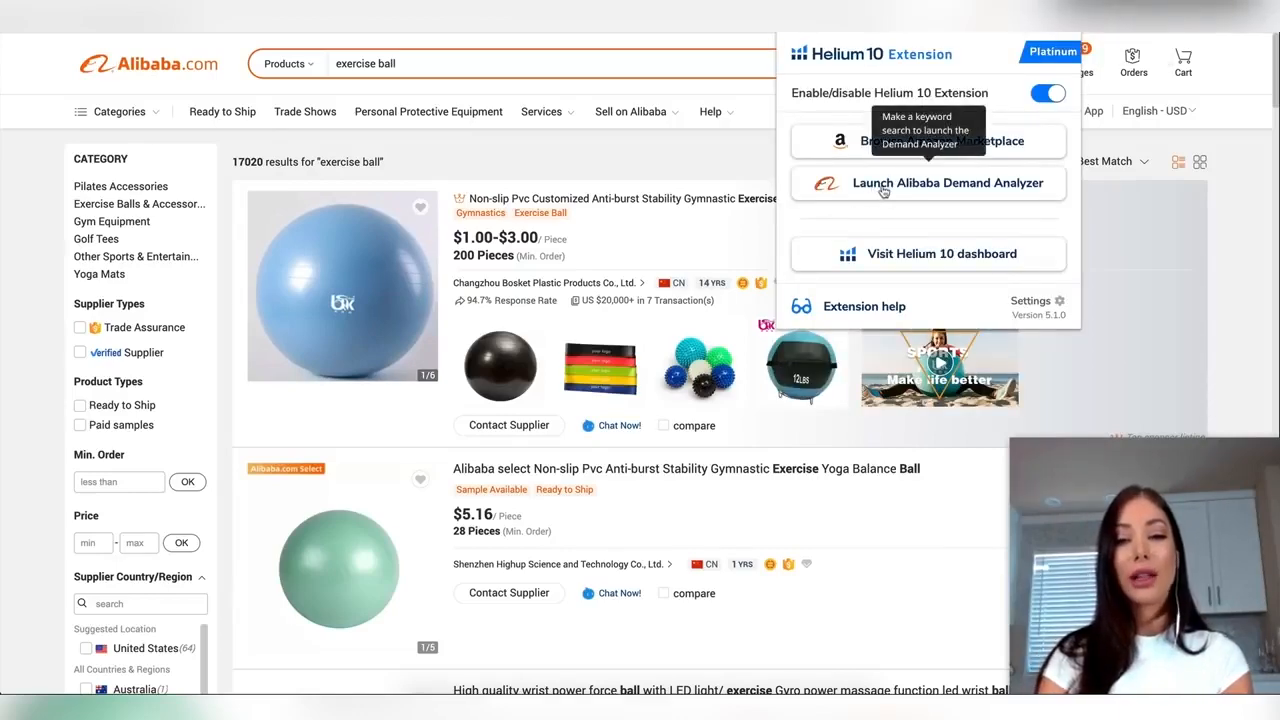
{"action": "left_click", "coordinate": [905, 192]}
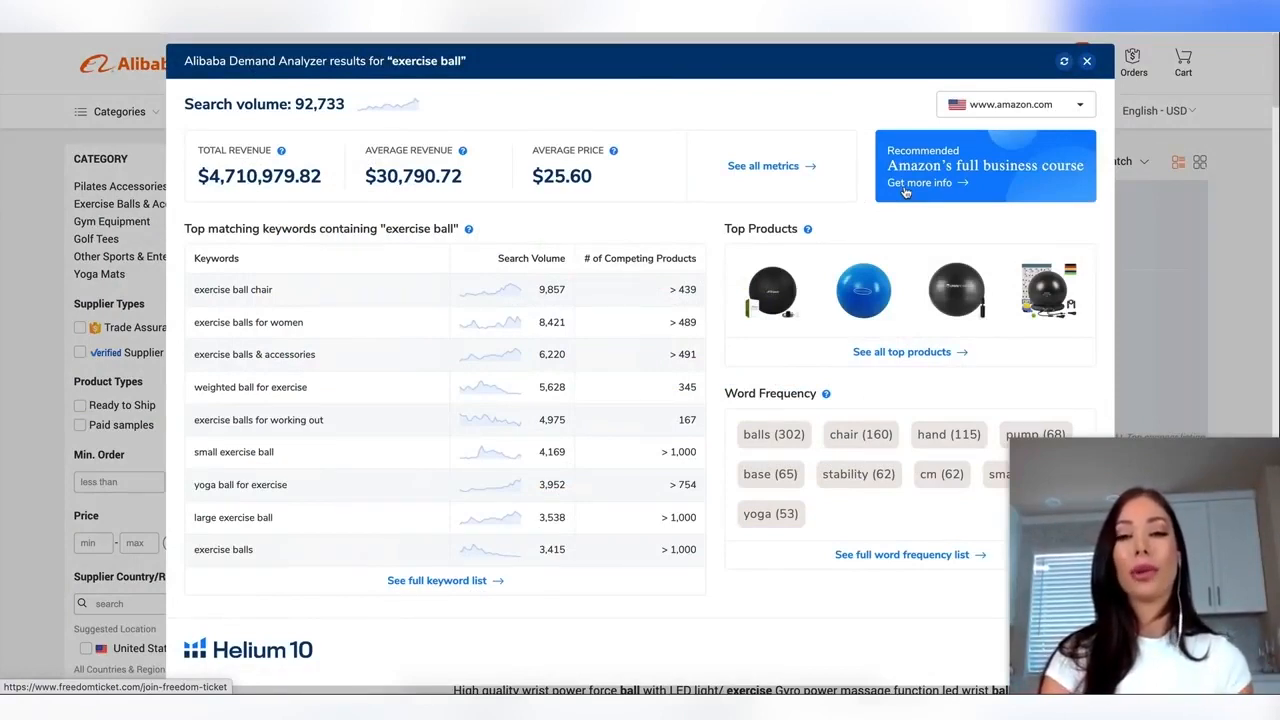
Check the selectable Amazon marketplaces, and view the search volume history graph for "exercise ball".
{"action": "left_click", "coordinate": [995, 108]}
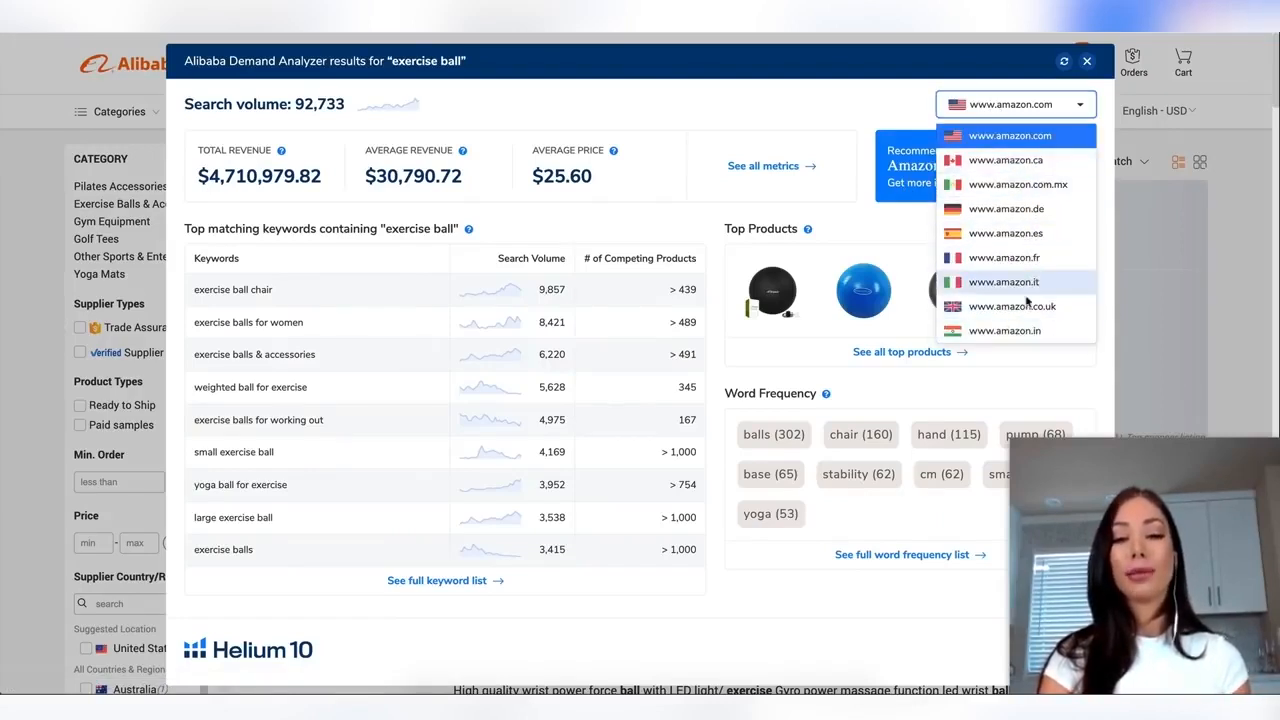
{"action": "left_click", "coordinate": [743, 113]}
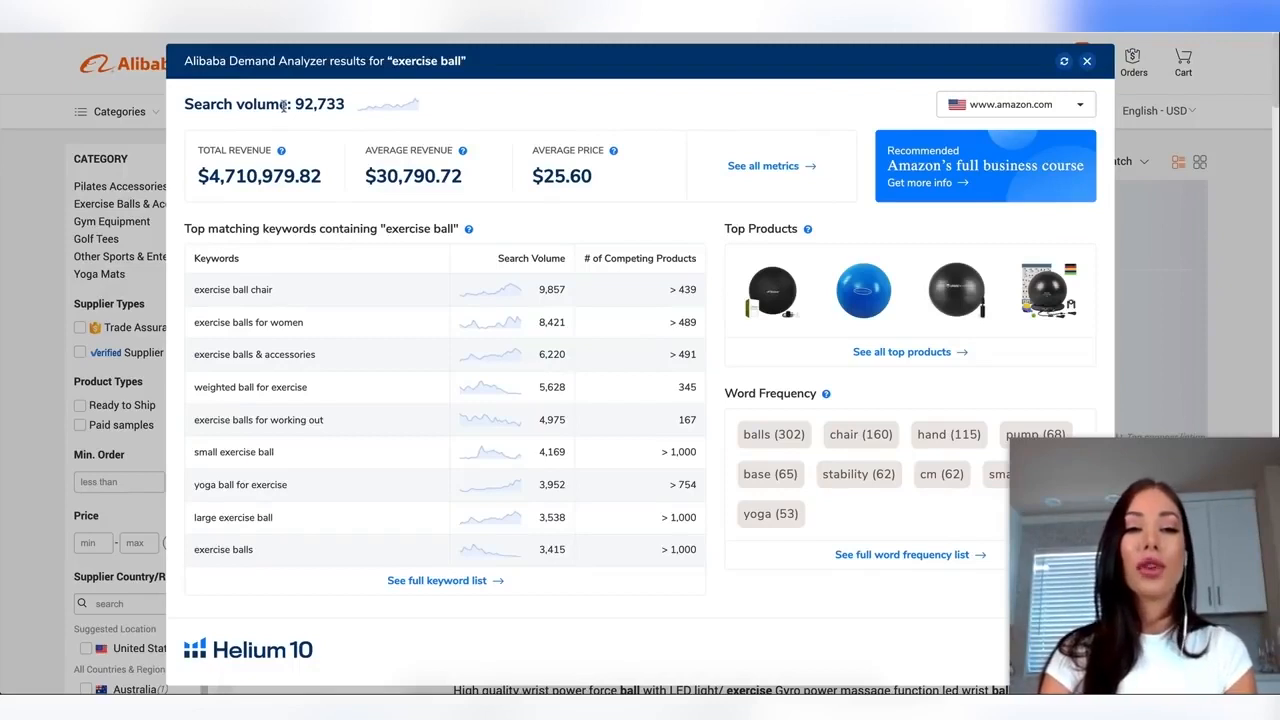
{"action": "left_click_drag", "start_coordinate": [297, 104], "coordinate": [348, 108]}
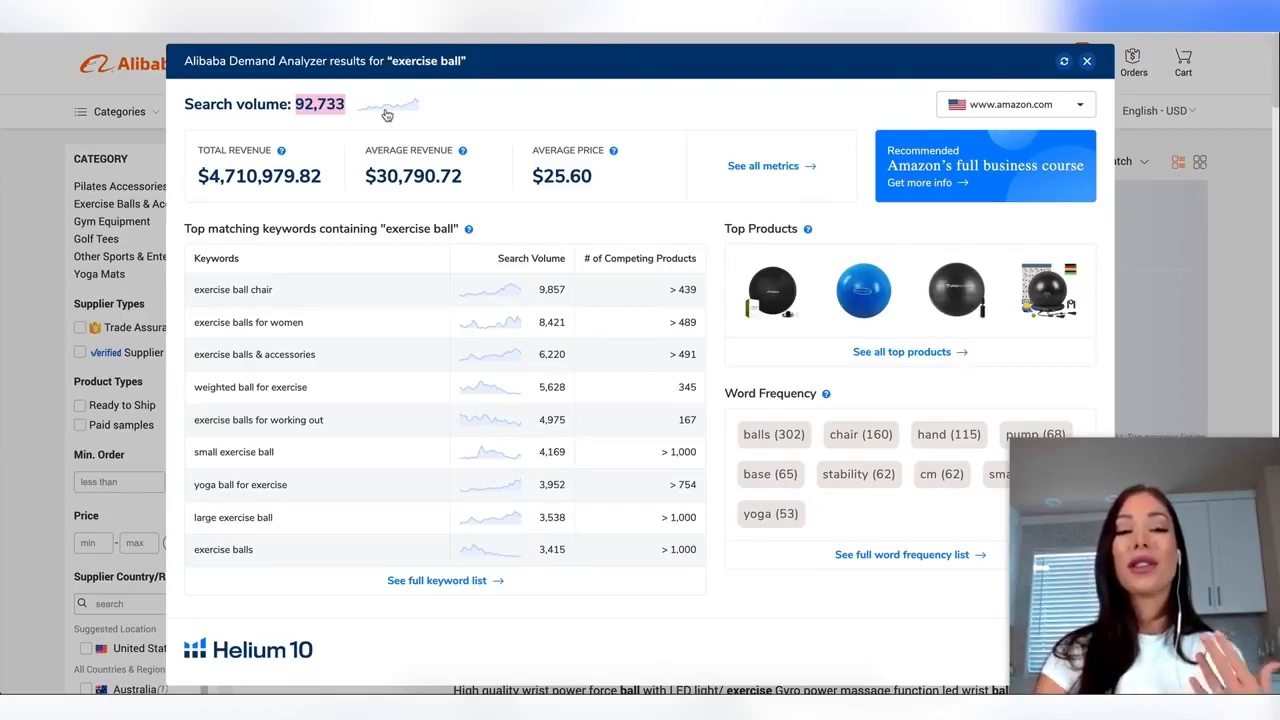
{"action": "left_click", "coordinate": [386, 112]}
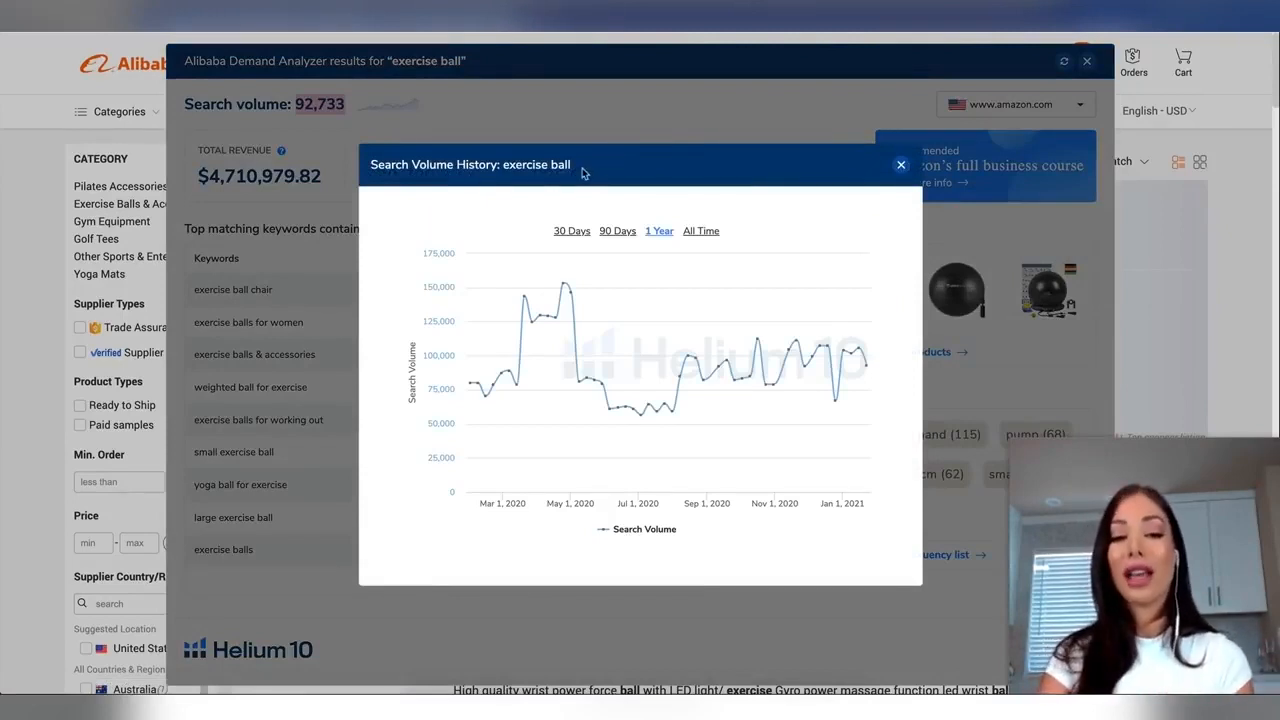
{"action": "mouse_move", "coordinate": [582, 403]}
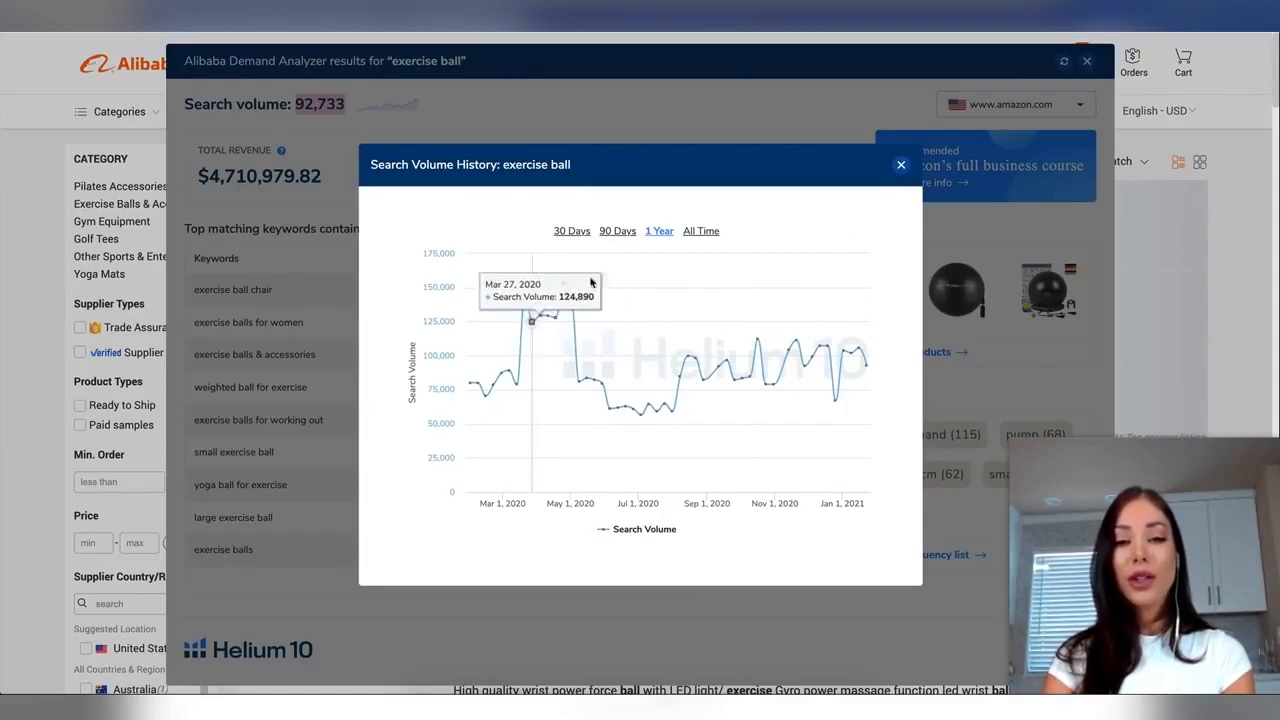
{"action": "left_click", "coordinate": [307, 177]}
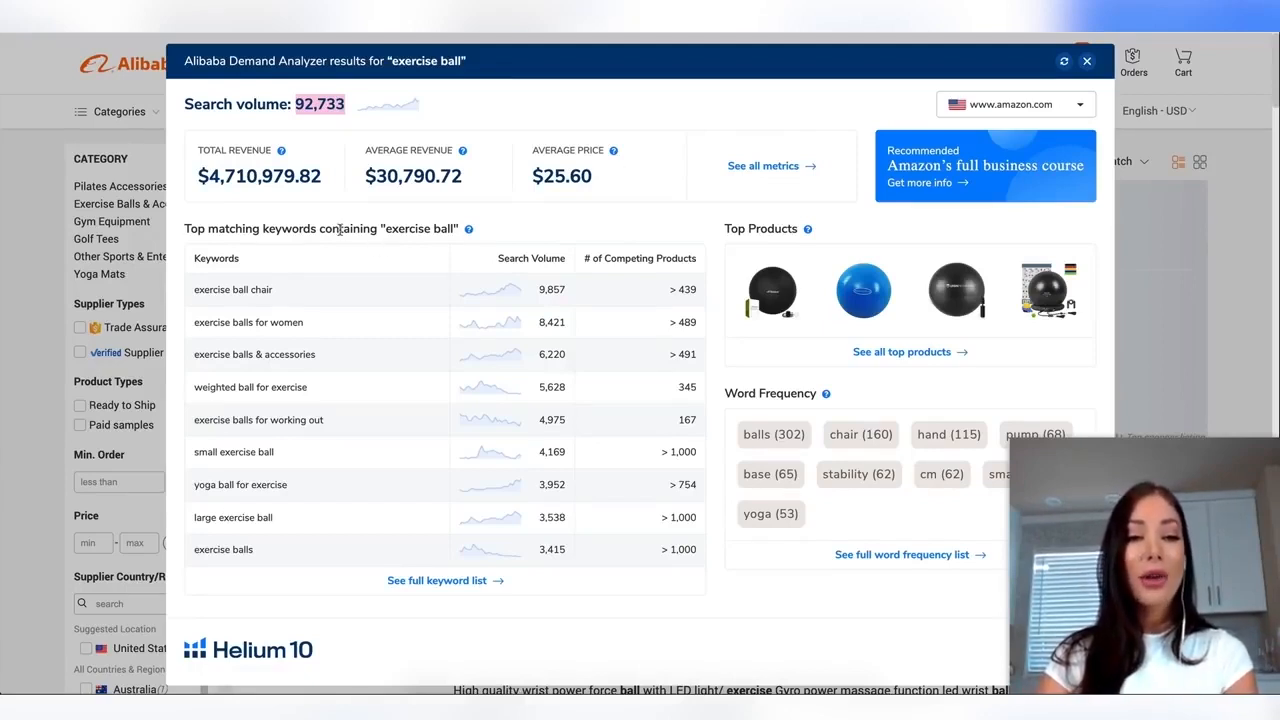
Examine the base keyword, search volume and total revenue in the demand results for "exercise ball".
{"action": "left_click", "coordinate": [186, 227]}
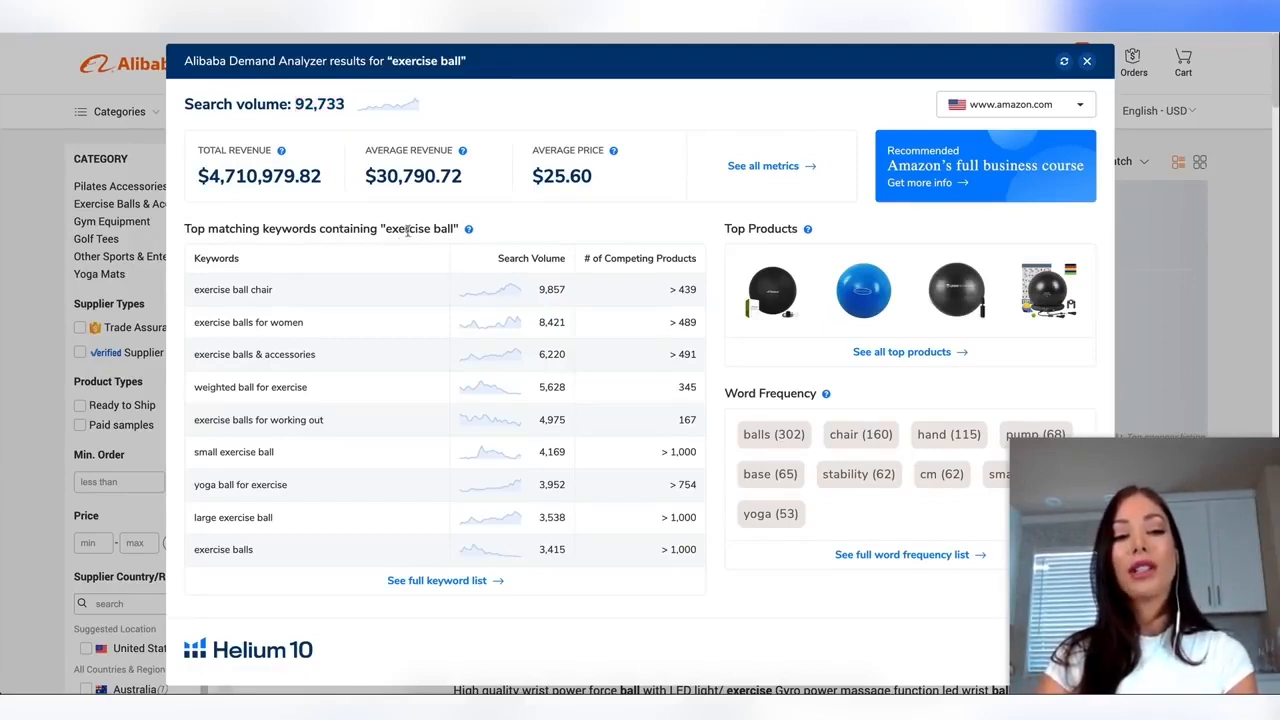
{"action": "left_click_drag", "start_coordinate": [455, 229], "coordinate": [383, 228]}
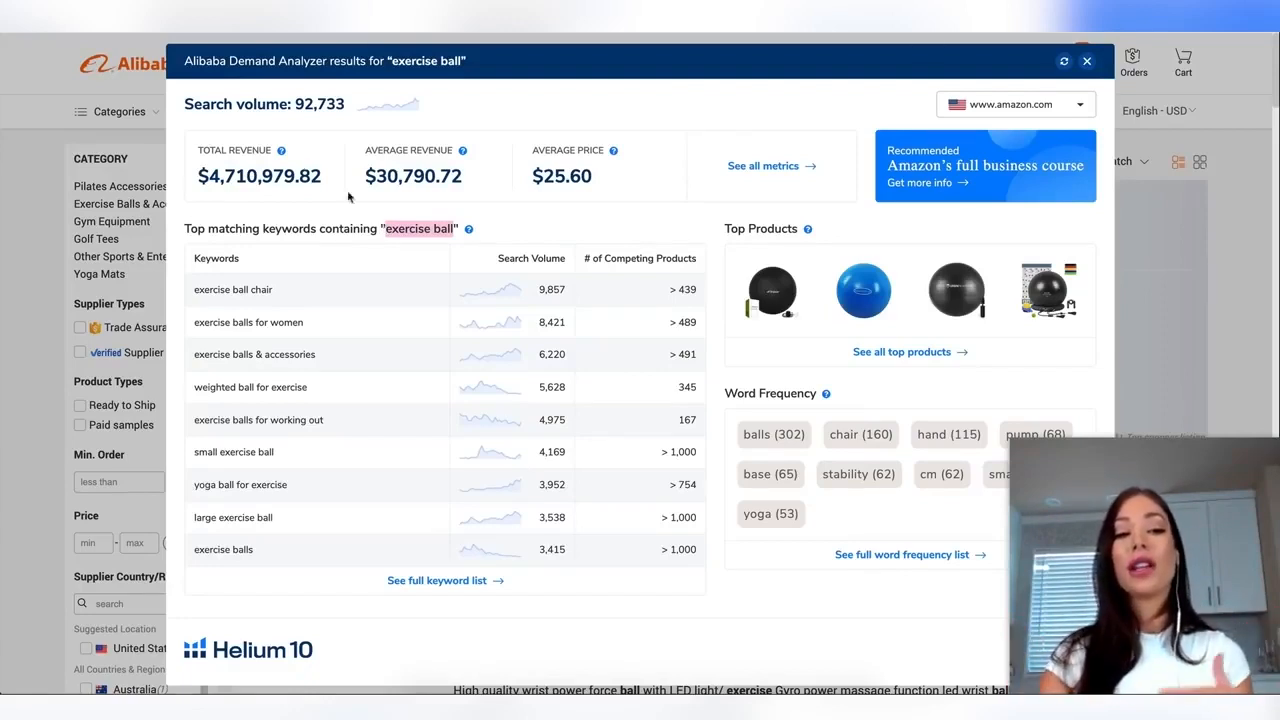
{"action": "left_click", "coordinate": [200, 183]}
{"action": "left_click_drag", "start_coordinate": [341, 104], "coordinate": [296, 104]}
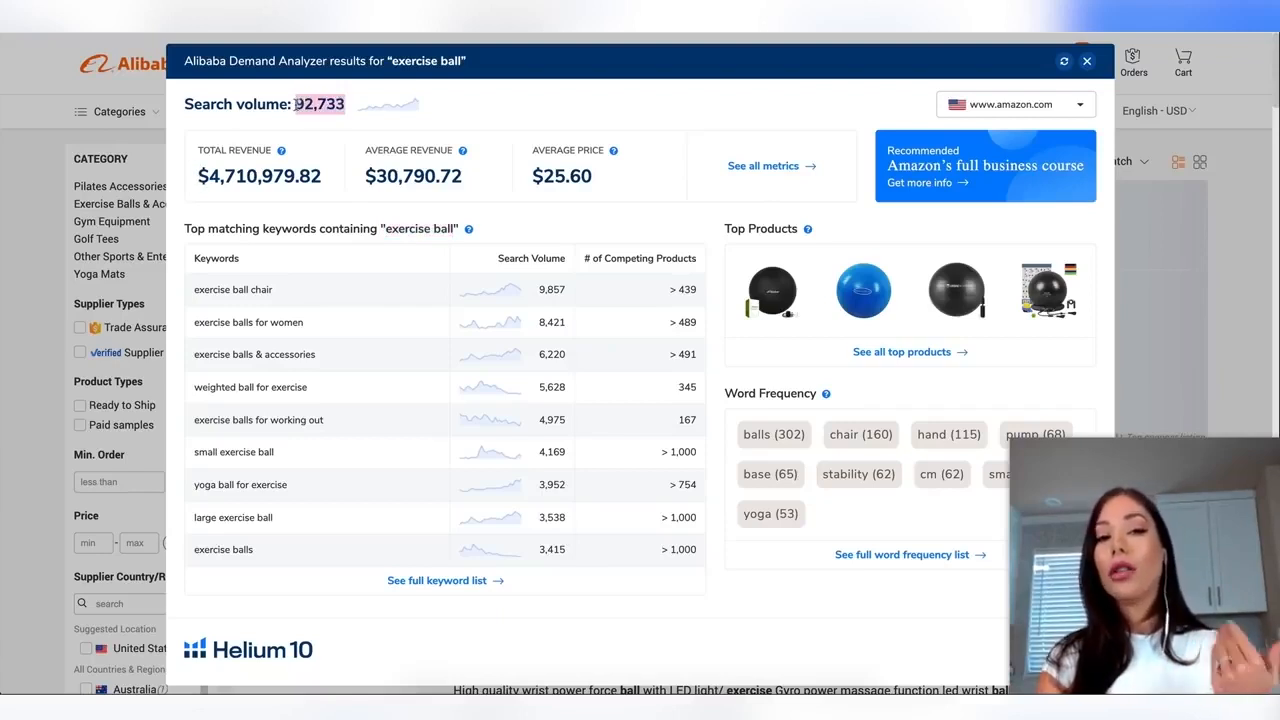
{"action": "left_click_drag", "start_coordinate": [338, 180], "coordinate": [199, 173]}
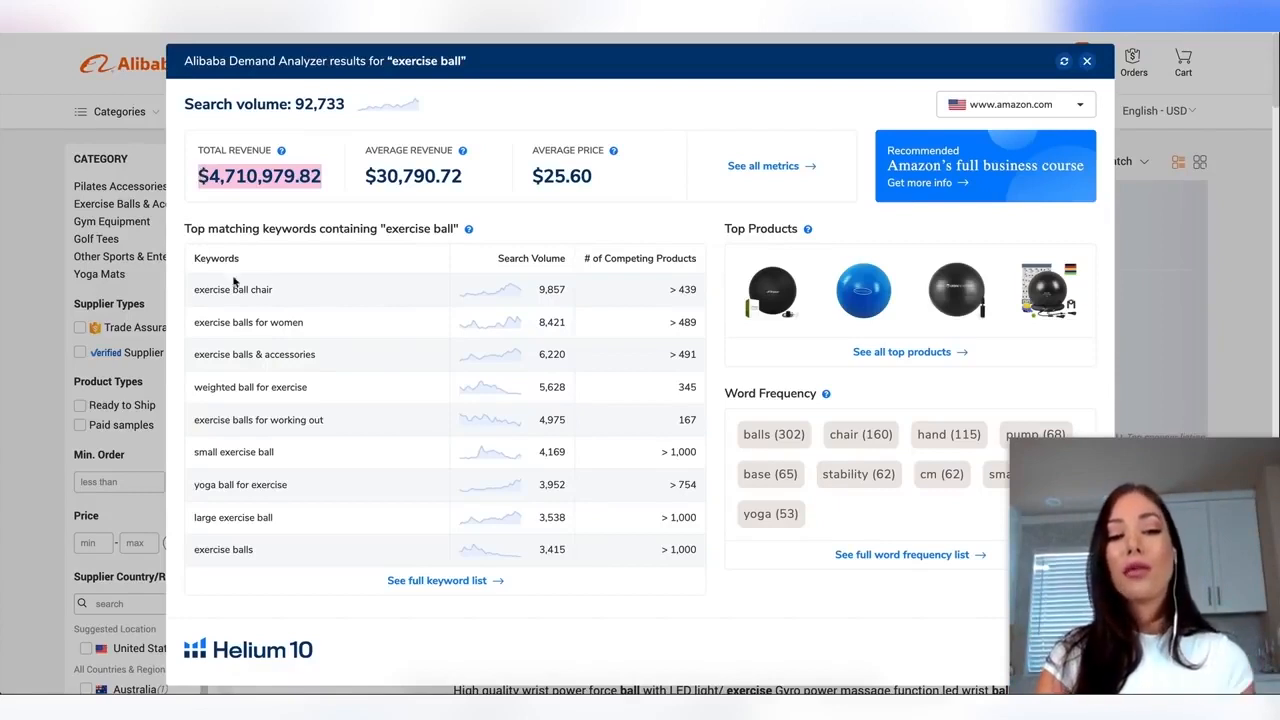
Examine the top matching keywords from "exercise ball chair" to "weighted ball for exercise", comparing search volumes and competing products.
{"action": "left_click", "coordinate": [282, 295]}
{"action": "left_click_drag", "start_coordinate": [219, 289], "coordinate": [193, 289]}
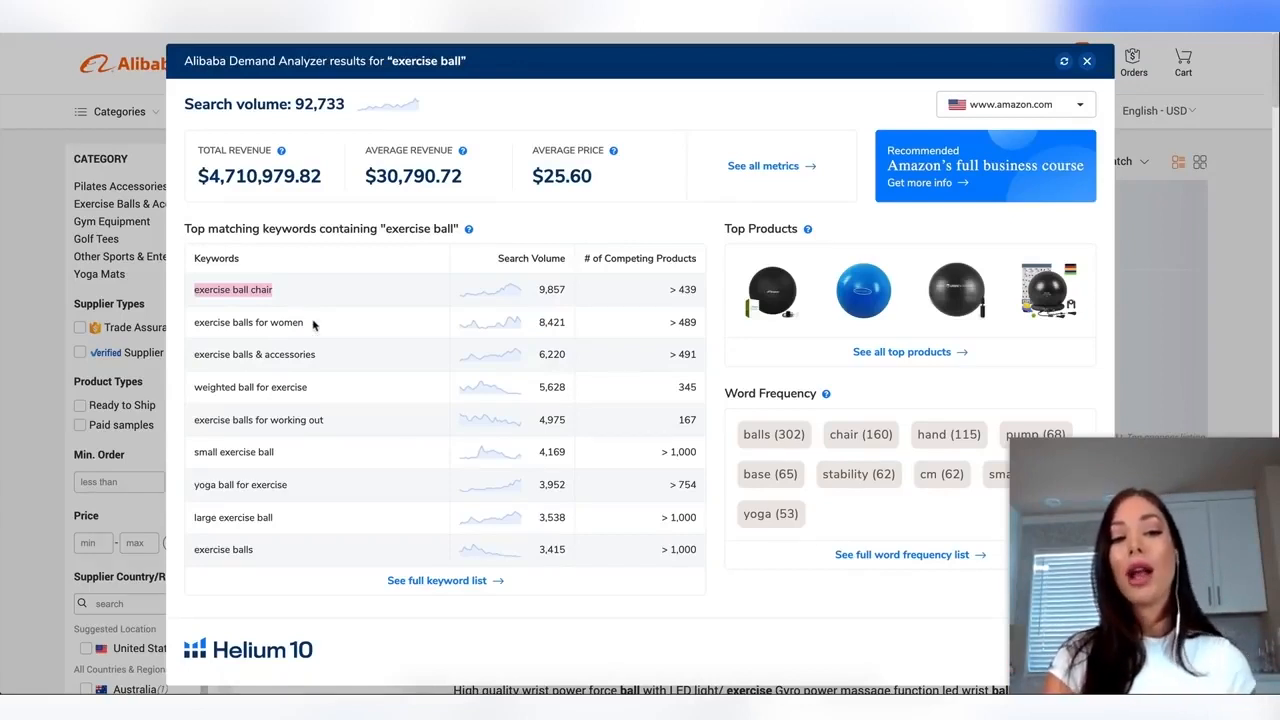
{"action": "left_click_drag", "start_coordinate": [320, 330], "coordinate": [190, 330]}
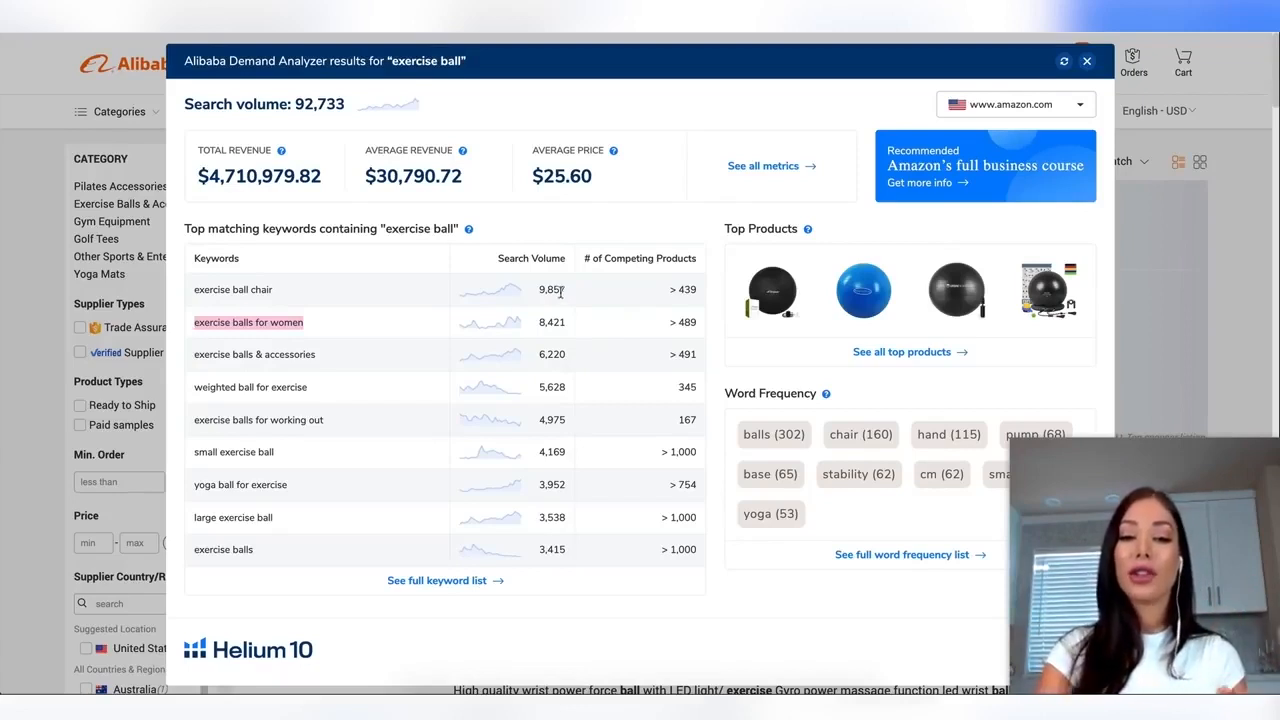
{"action": "double_click", "coordinate": [545, 322]}
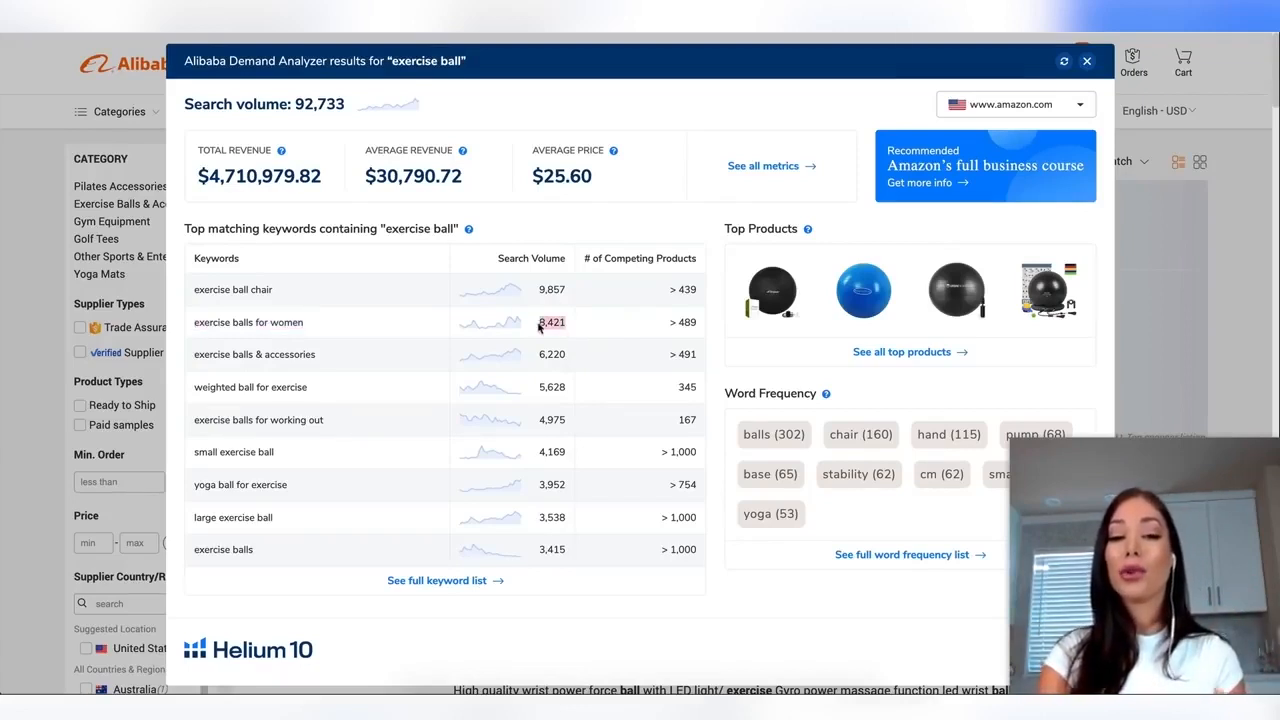
{"action": "left_click_drag", "start_coordinate": [318, 330], "coordinate": [191, 327]}
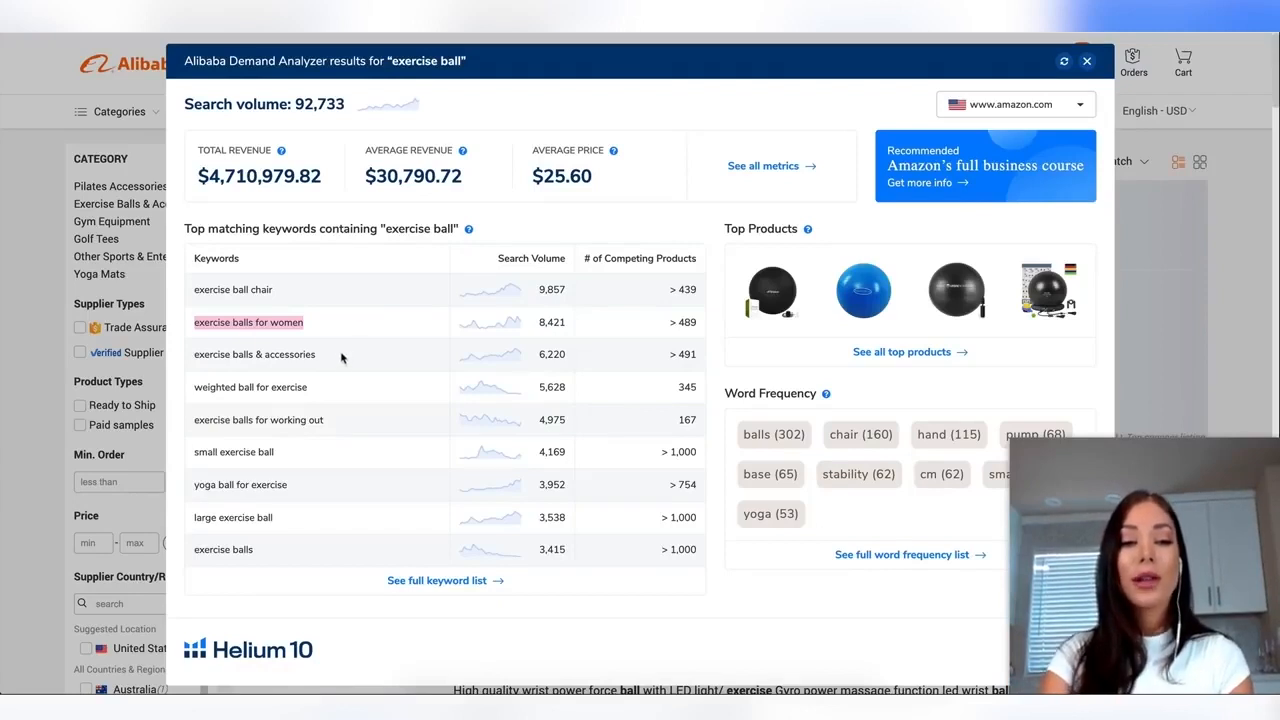
{"action": "left_click", "coordinate": [337, 363]}
{"action": "left_click_drag", "start_coordinate": [335, 363], "coordinate": [190, 358]}
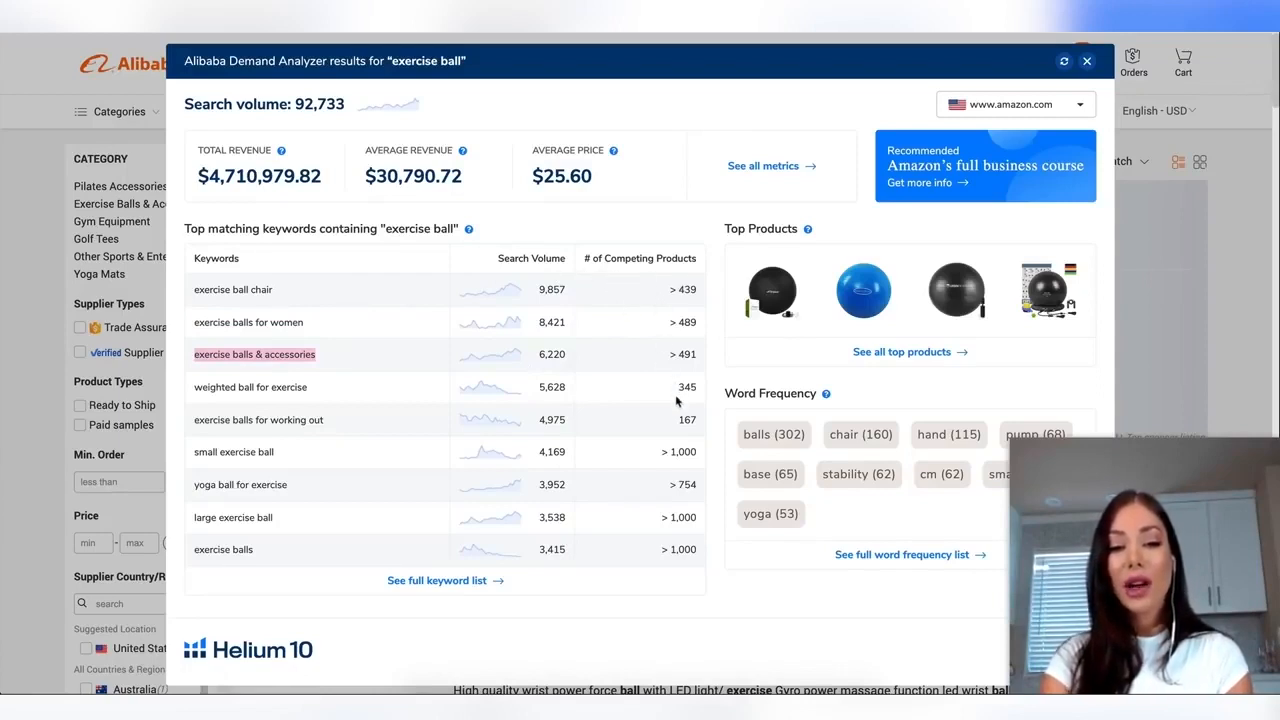
{"action": "left_click", "coordinate": [697, 326]}
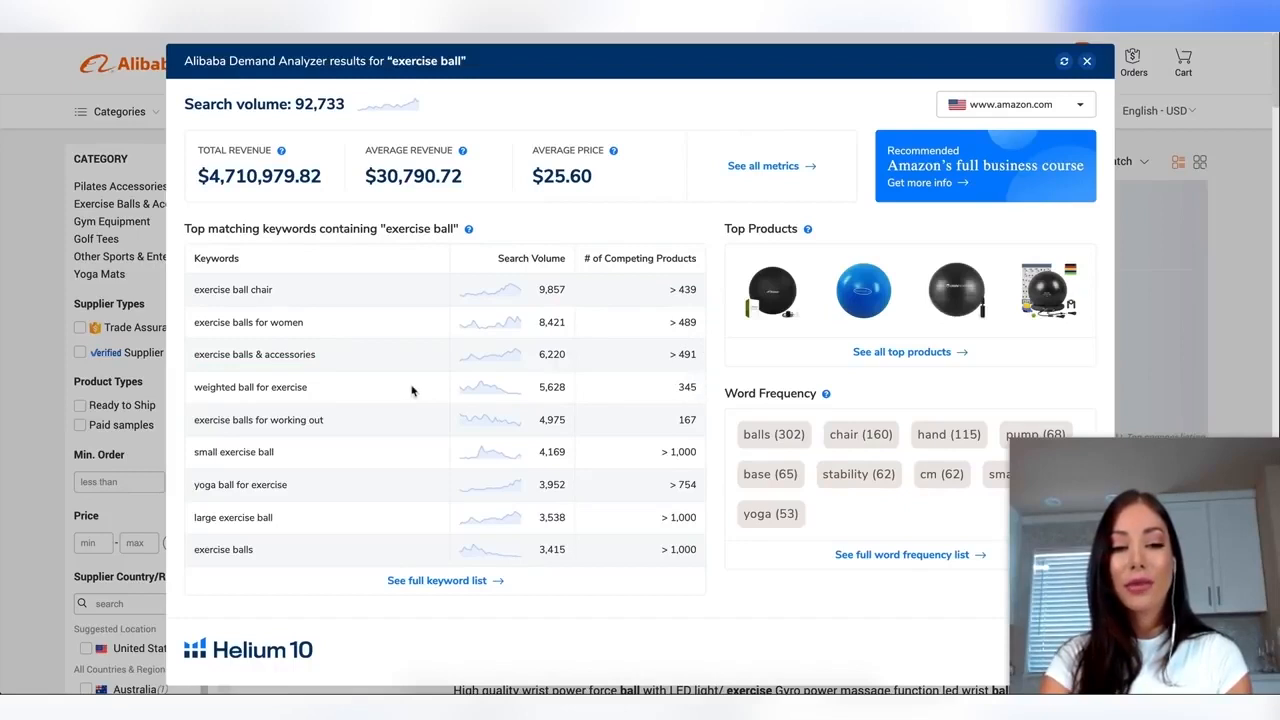
{"action": "left_click_drag", "start_coordinate": [311, 393], "coordinate": [193, 388]}
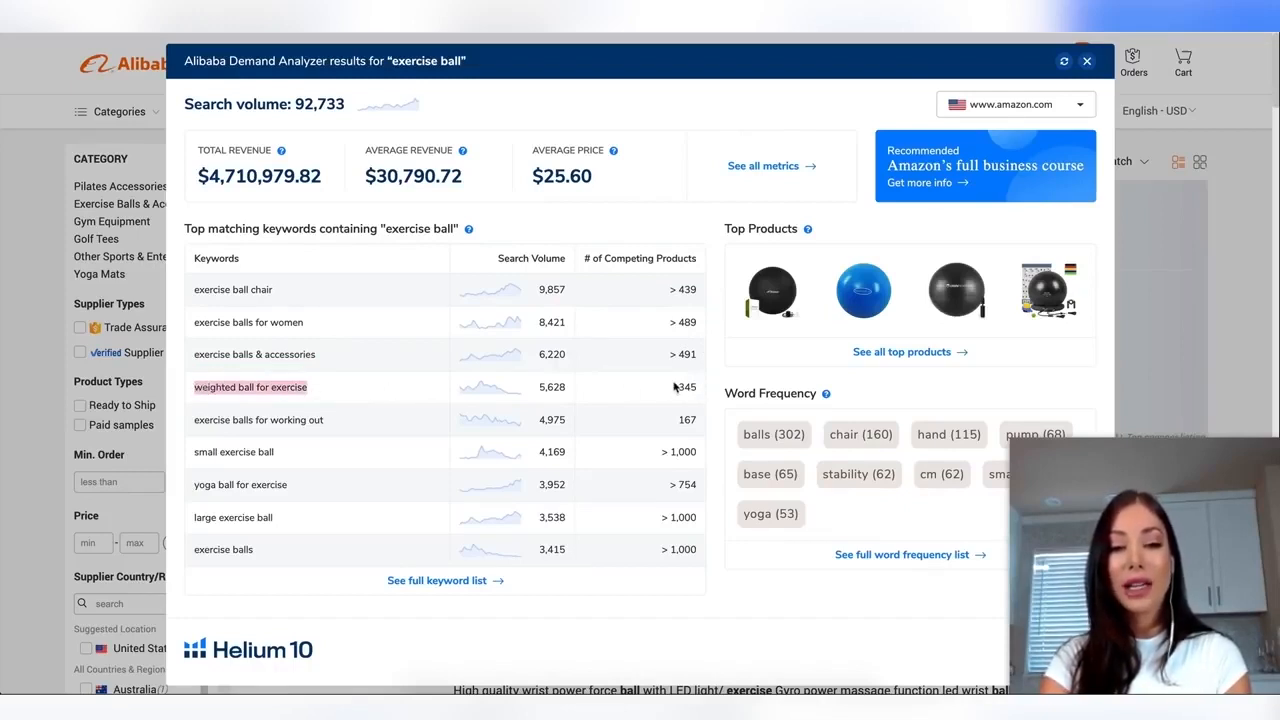
{"action": "left_click_drag", "start_coordinate": [568, 388], "coordinate": [536, 389]}
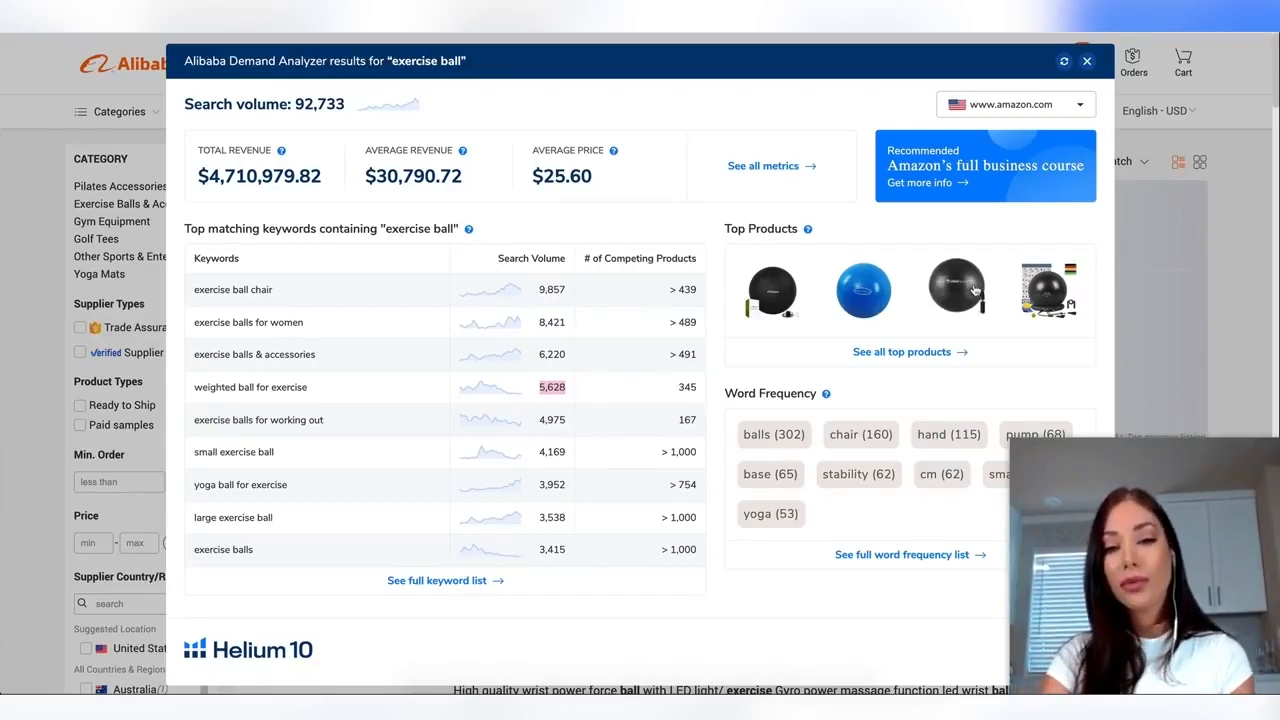
Read the Top Products explanation and preview the details of the highest-ranking exercise balls.
{"action": "mouse_move", "coordinate": [760, 258]}
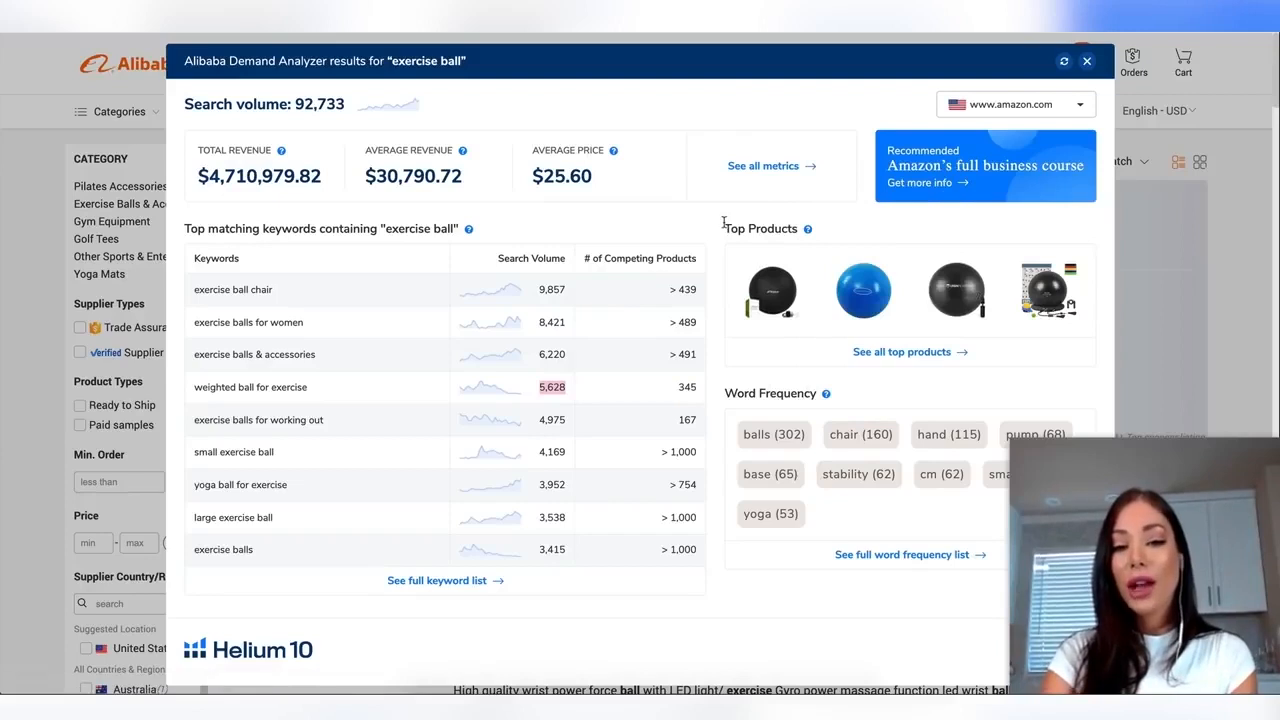
{"action": "mouse_move", "coordinate": [808, 231]}
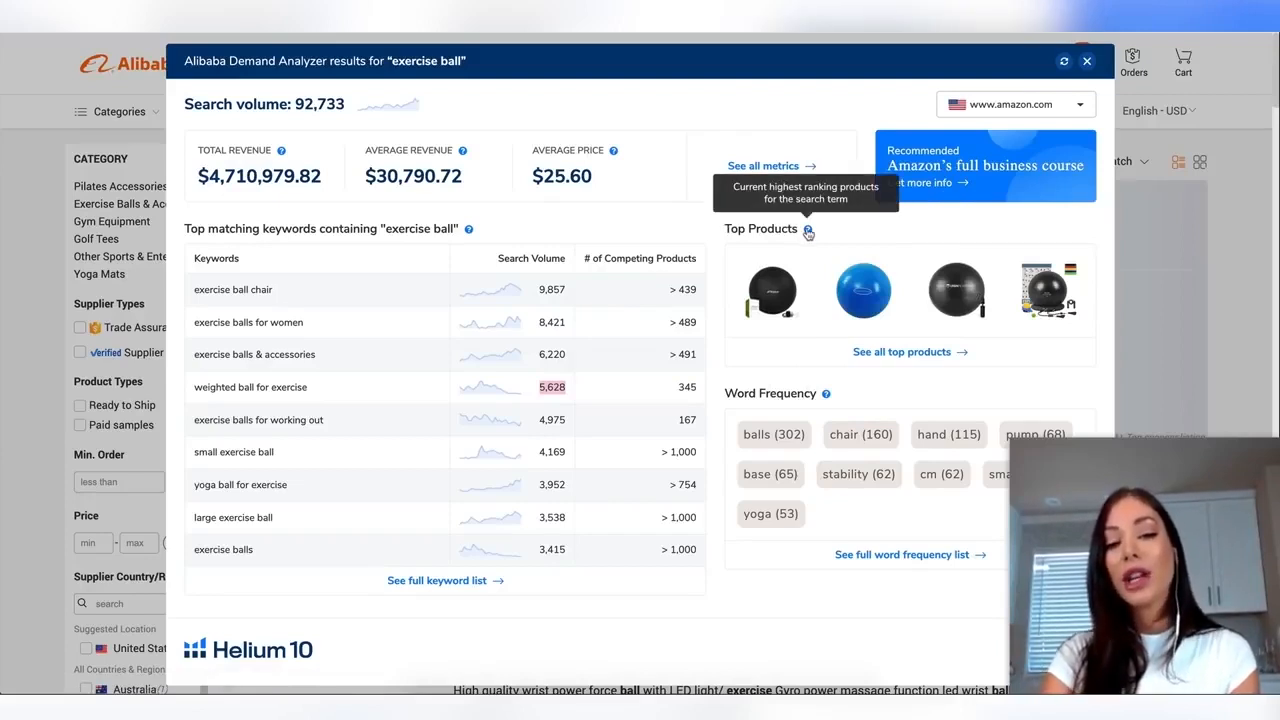
{"action": "mouse_move", "coordinate": [773, 286]}
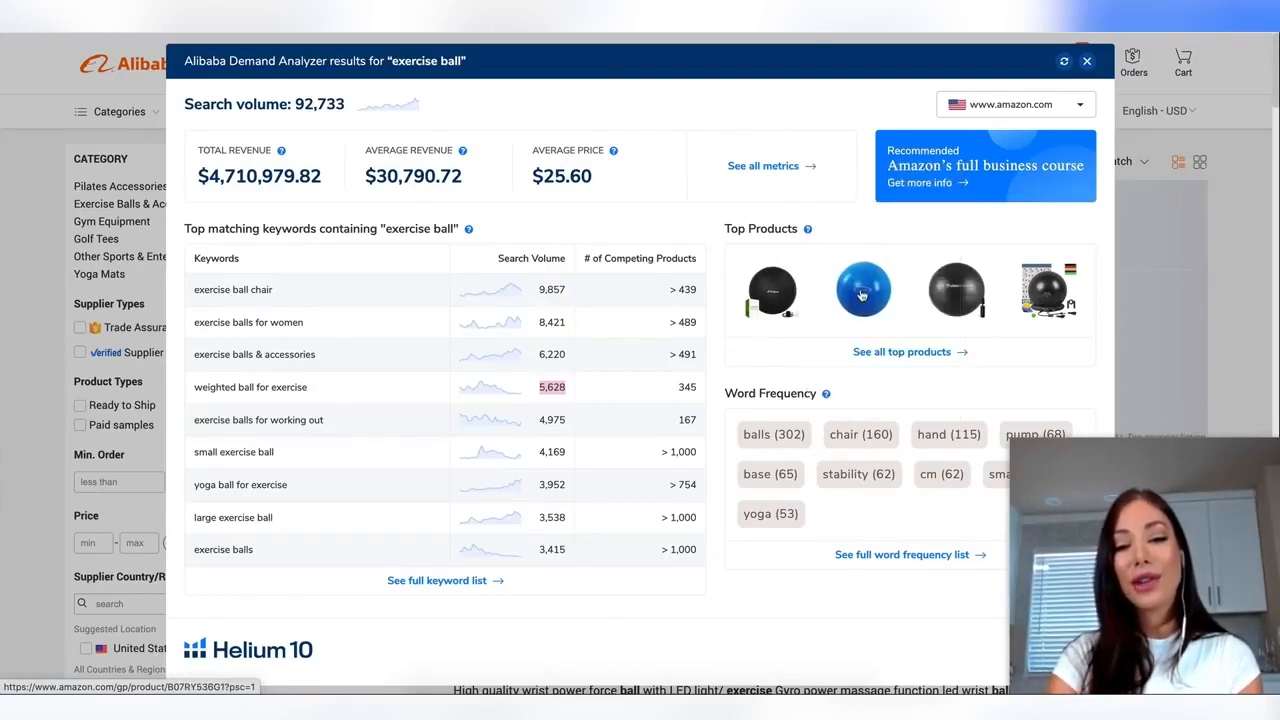
{"action": "mouse_move", "coordinate": [860, 296]}
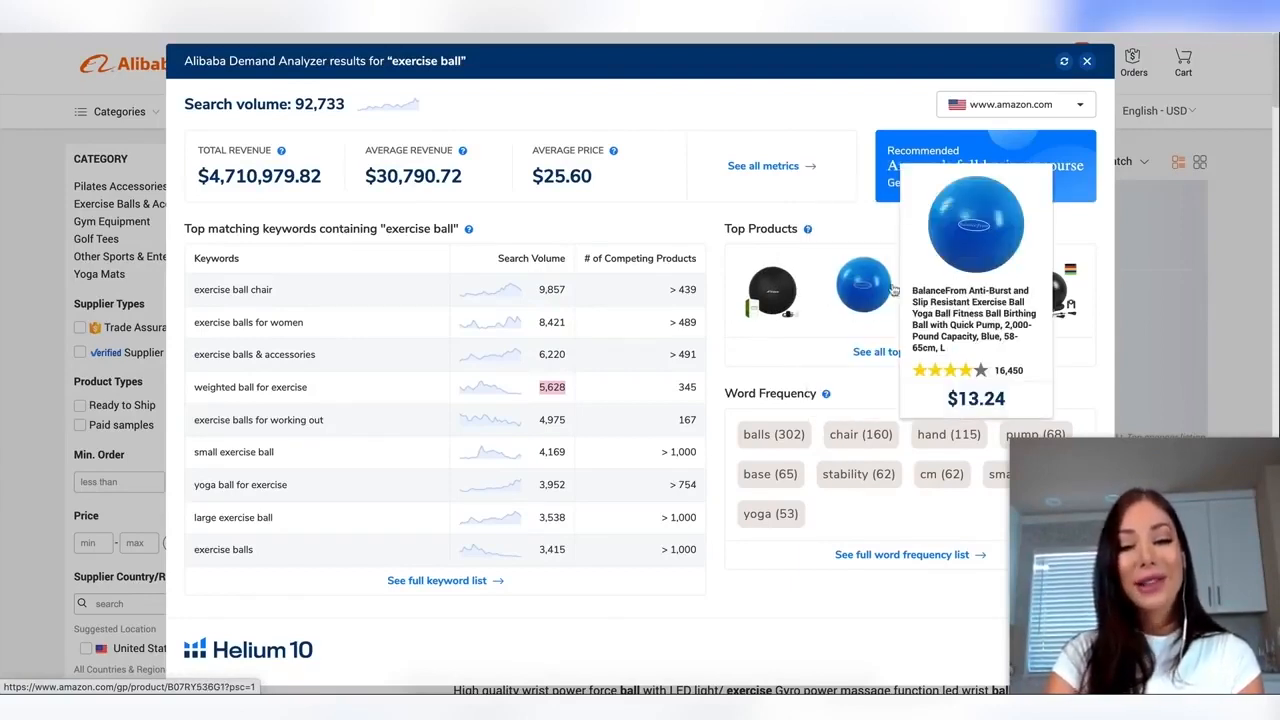
{"action": "mouse_move", "coordinate": [957, 294]}
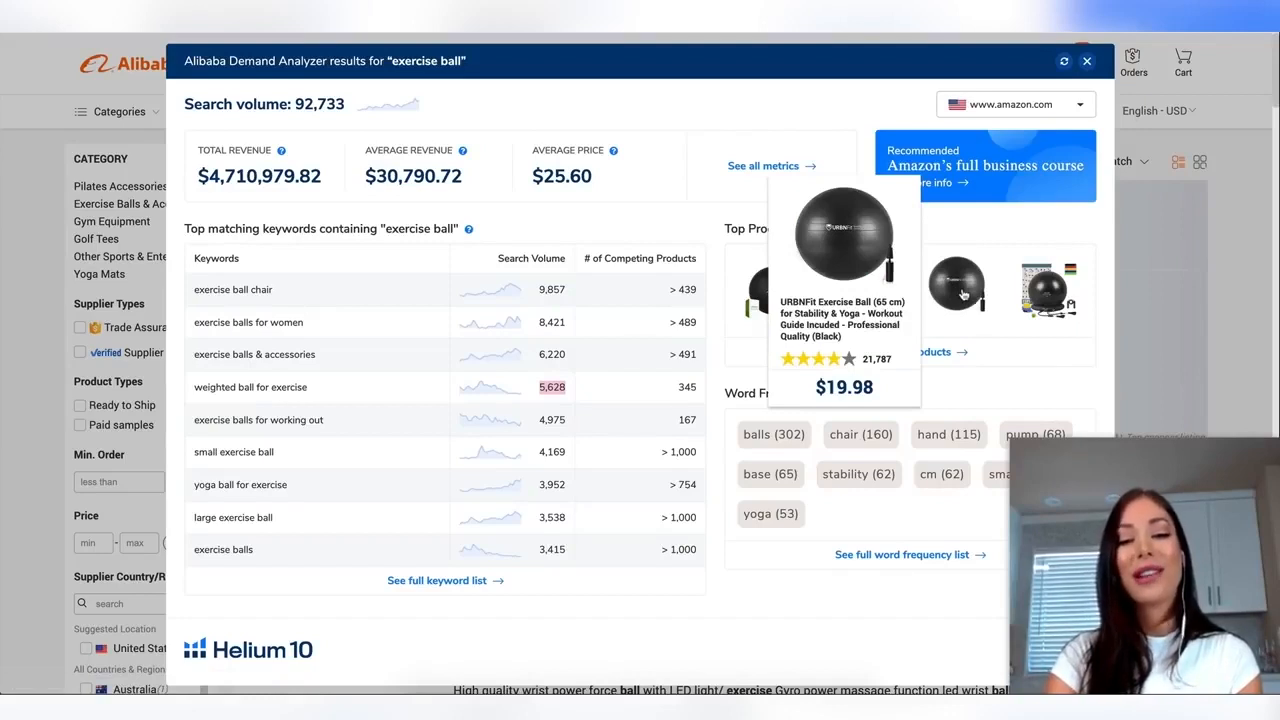
{"action": "mouse_move", "coordinate": [1048, 290]}
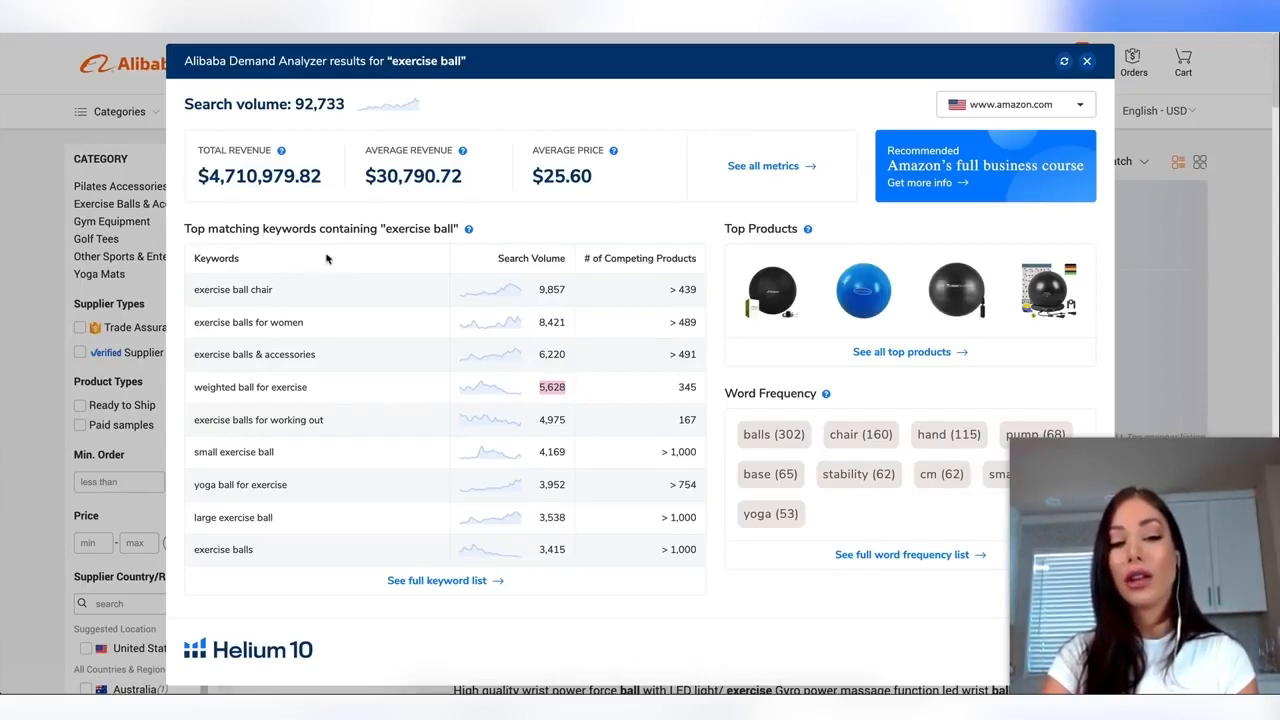
Open the full list of top products for "exercise ball" in Black Box Niche and look over its filters.
{"action": "scroll", "coordinate": [1013, 366], "scroll_direction": "down", "scroll_amount": 1}
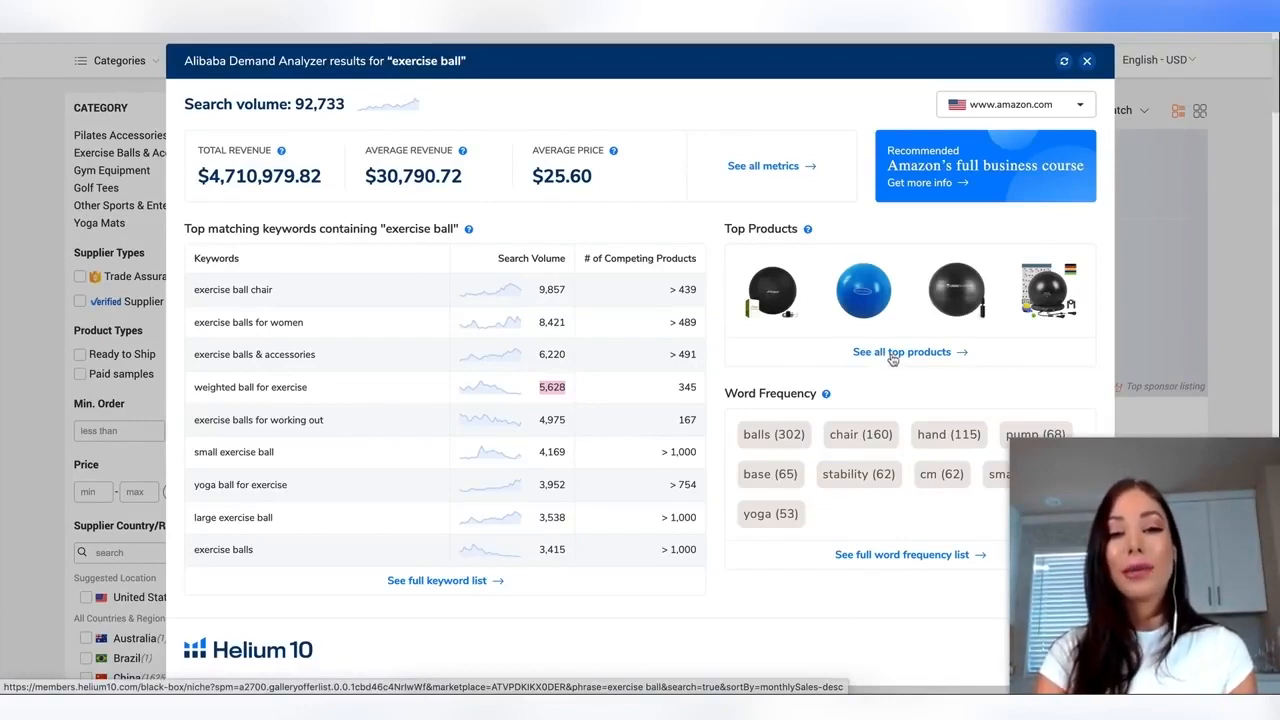
{"action": "left_click", "coordinate": [893, 356]}
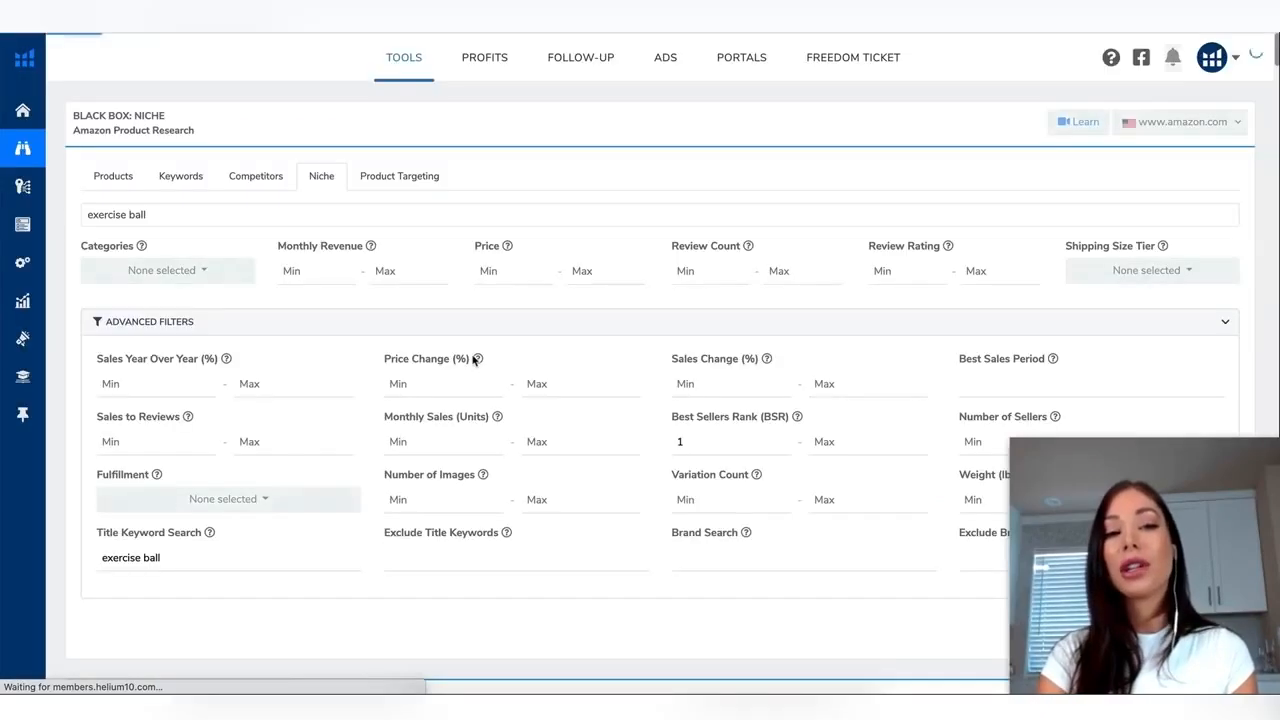
{"action": "mouse_move", "coordinate": [476, 359]}
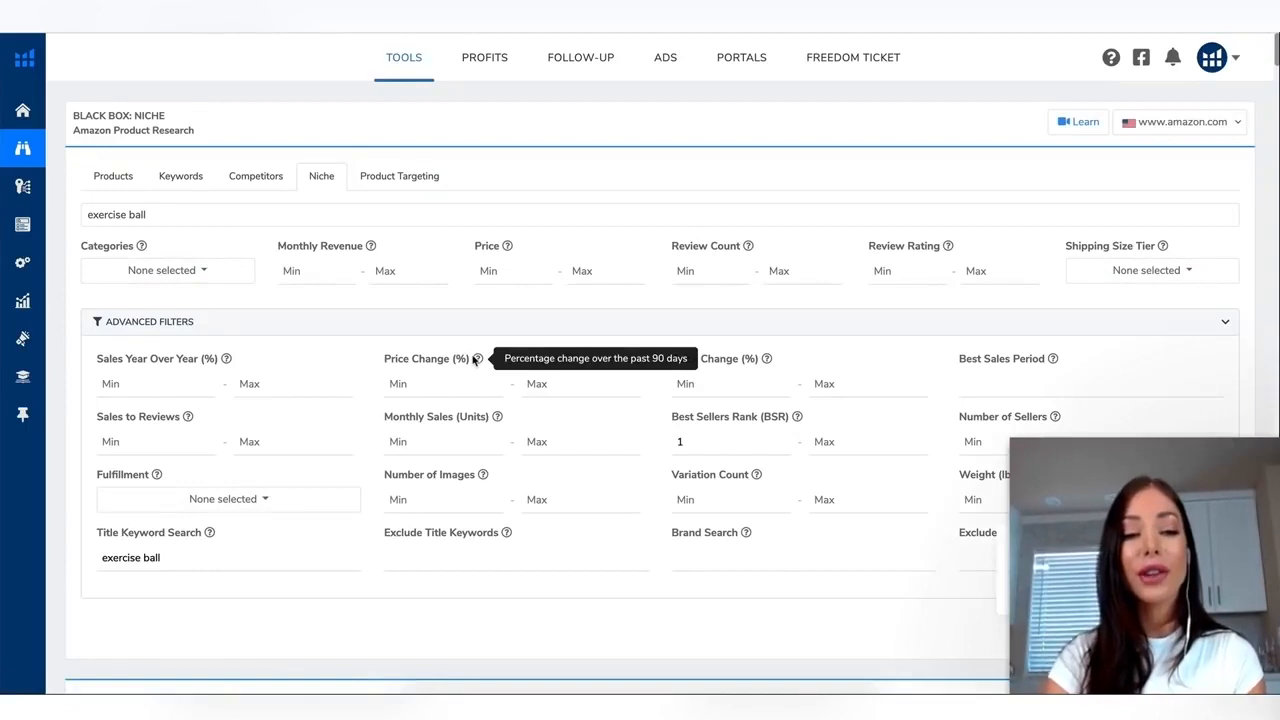
{"action": "scroll", "coordinate": [475, 360], "scroll_direction": "down", "scroll_amount": 1}
{"action": "scroll", "coordinate": [474, 358], "scroll_direction": "up", "scroll_amount": 1}
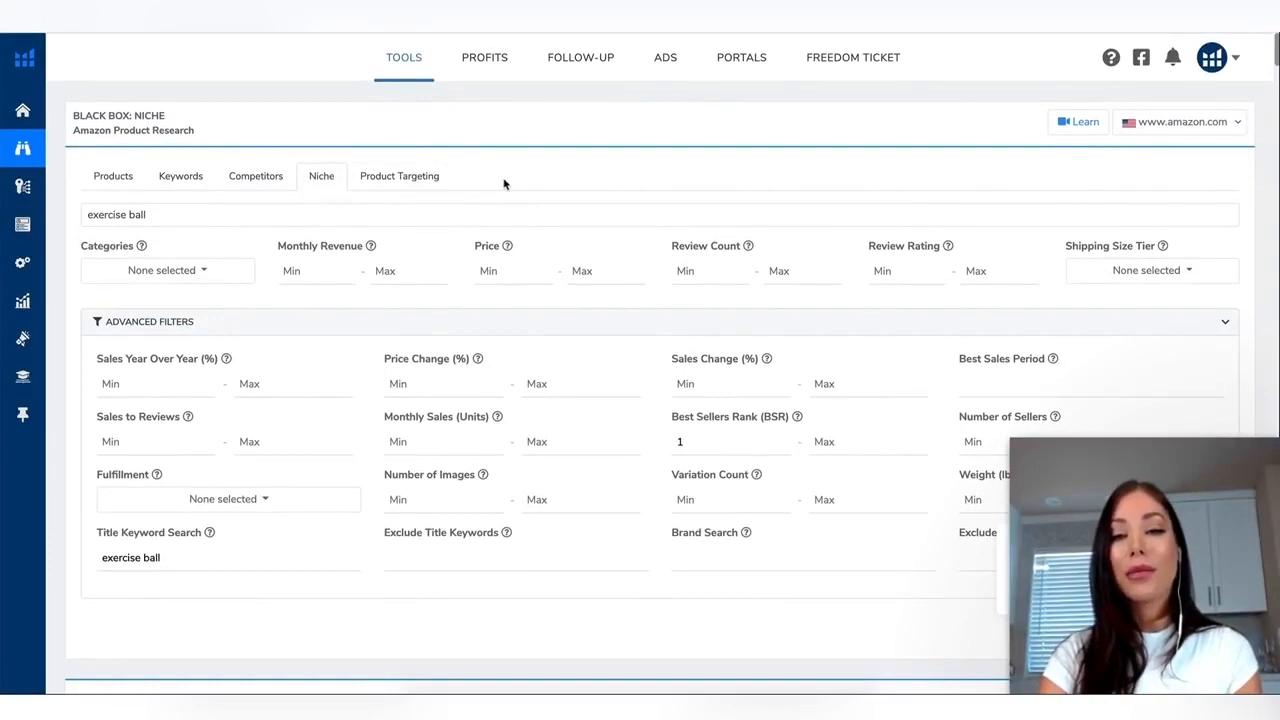
View the Black Box training videos and close the video player.
{"action": "left_click", "coordinate": [1072, 128]}
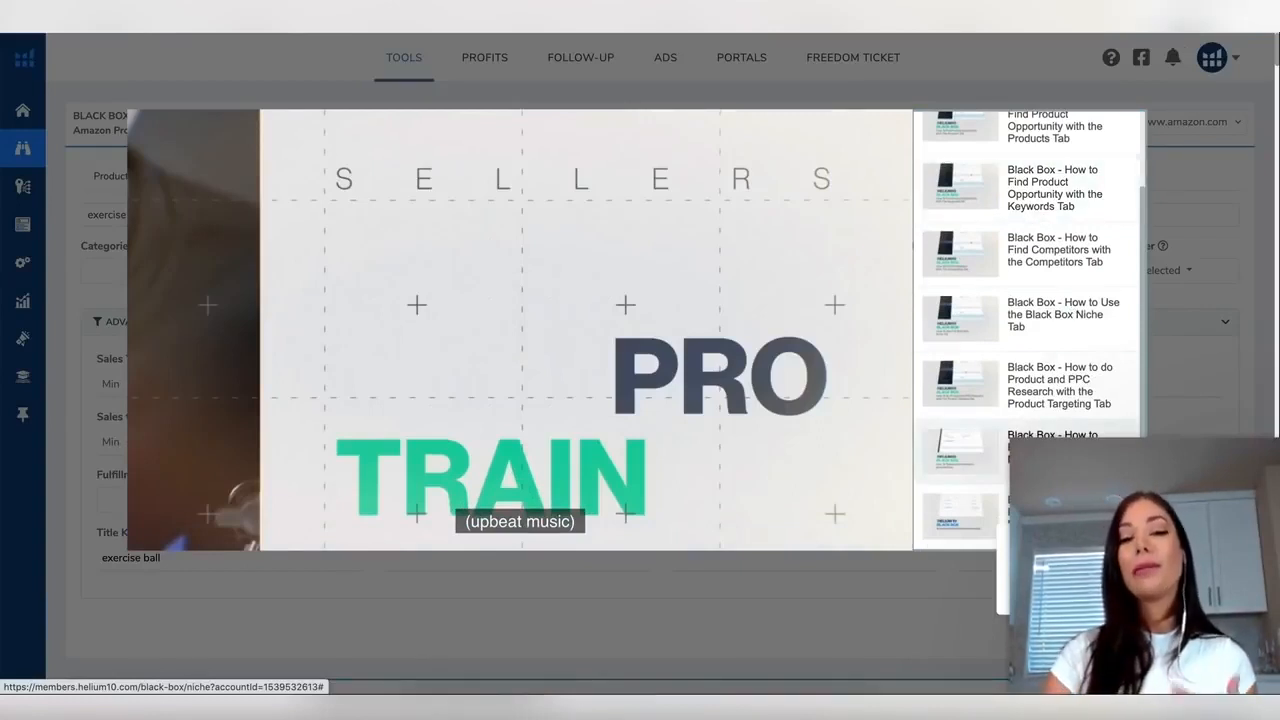
{"action": "left_click", "coordinate": [1191, 367]}
Examine the average BSR and average reviews in the summary above the niche product results.
{"action": "scroll", "coordinate": [708, 342], "scroll_direction": "down", "scroll_amount": 5}
{"action": "scroll", "coordinate": [708, 343], "scroll_direction": "down", "scroll_amount": 3}
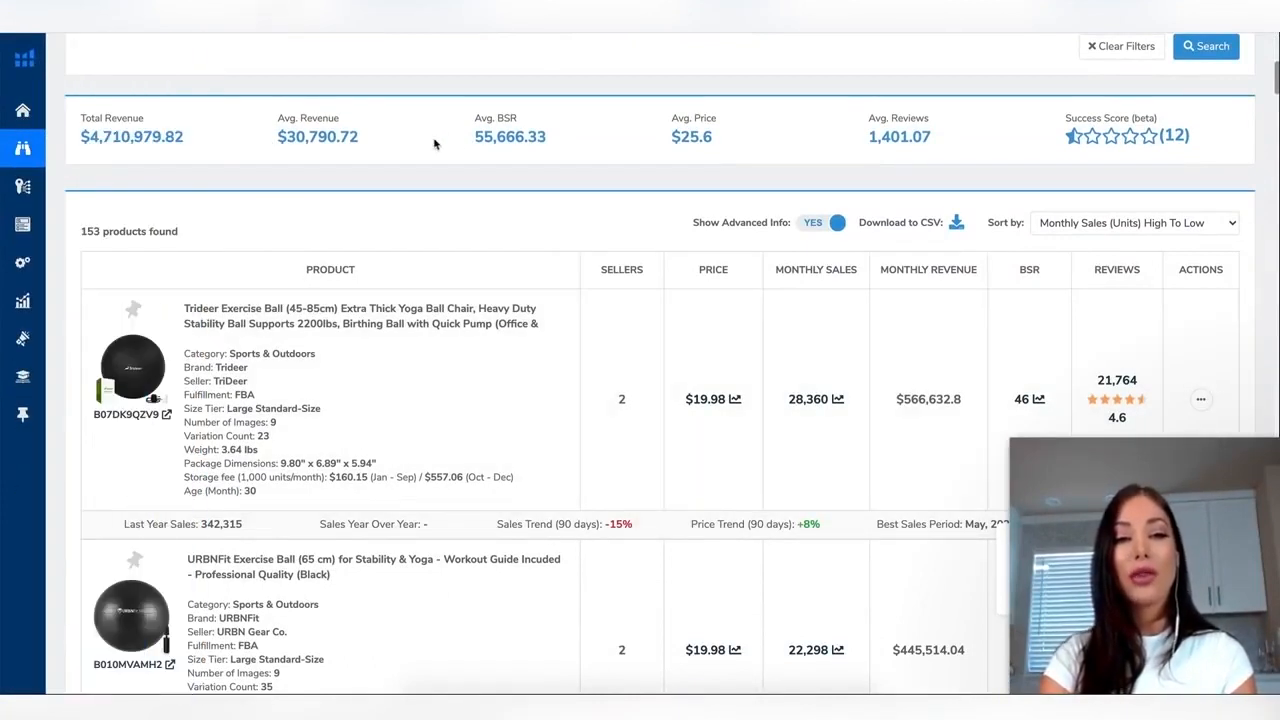
{"action": "left_click_drag", "start_coordinate": [557, 142], "coordinate": [465, 142]}
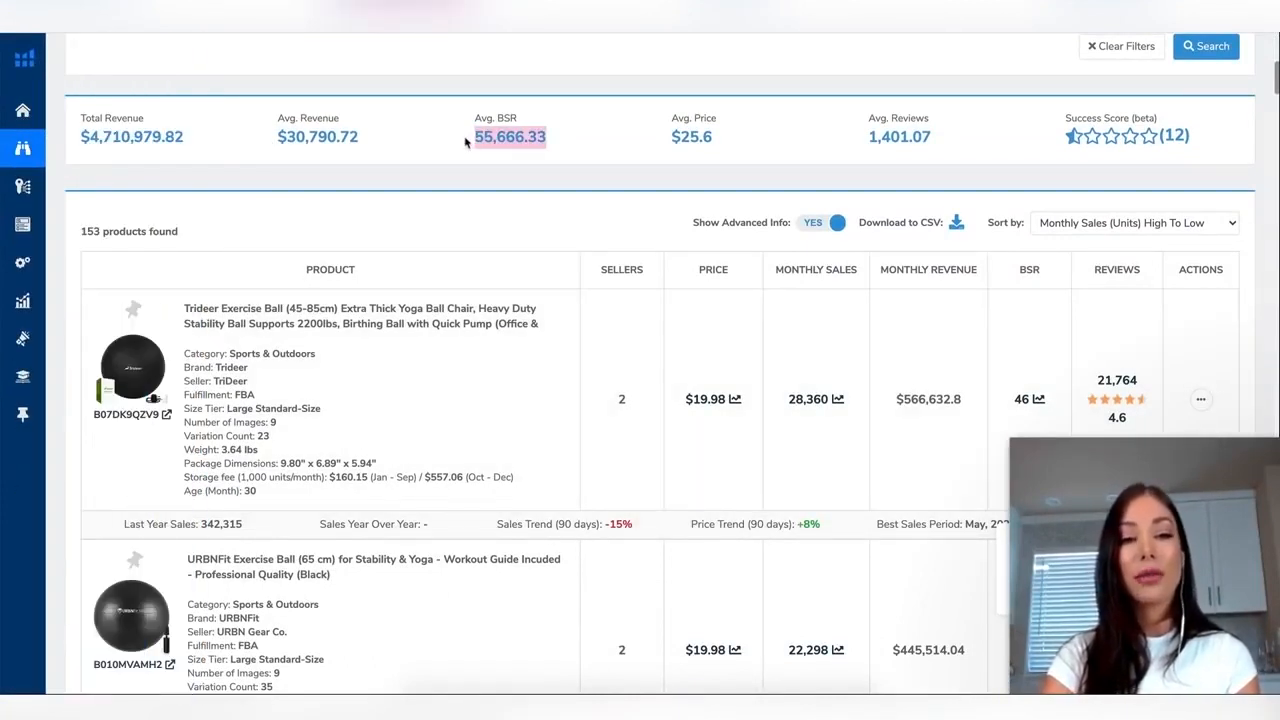
{"action": "left_click_drag", "start_coordinate": [950, 145], "coordinate": [860, 145]}
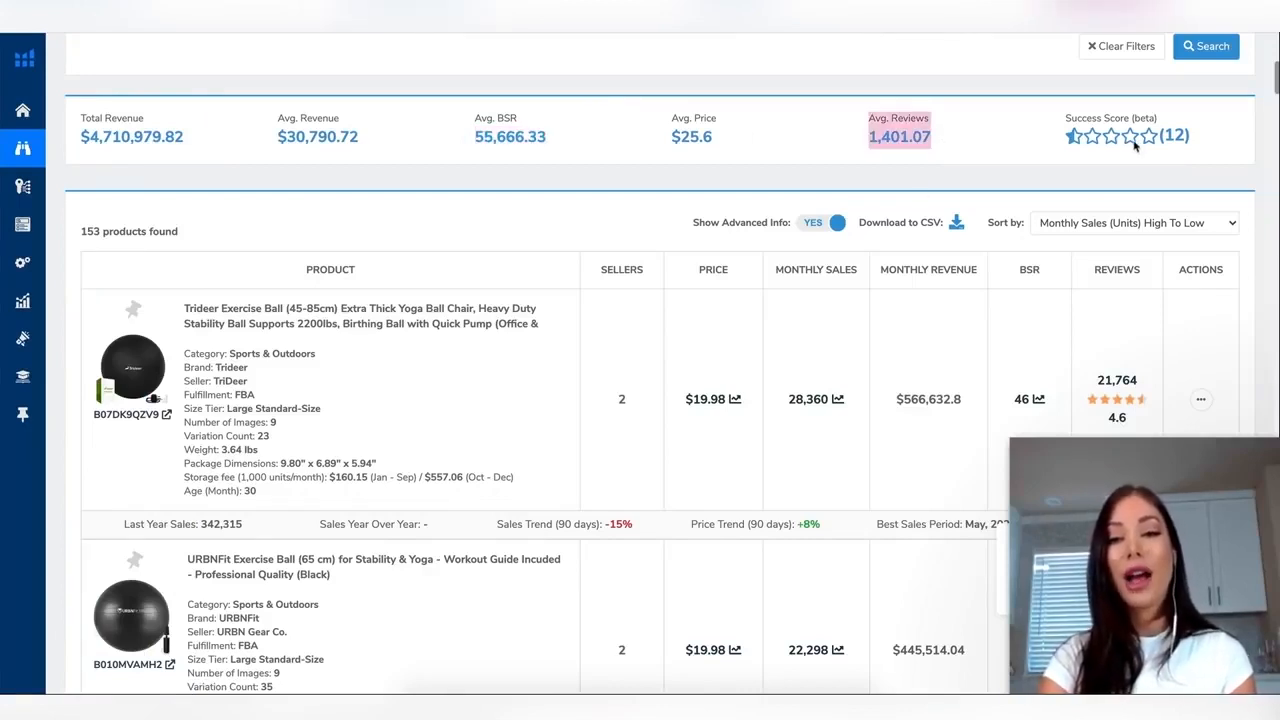
Check the niche's success score and view the one-year price history of the Trideer exercise ball.
{"action": "left_click", "coordinate": [1090, 150]}
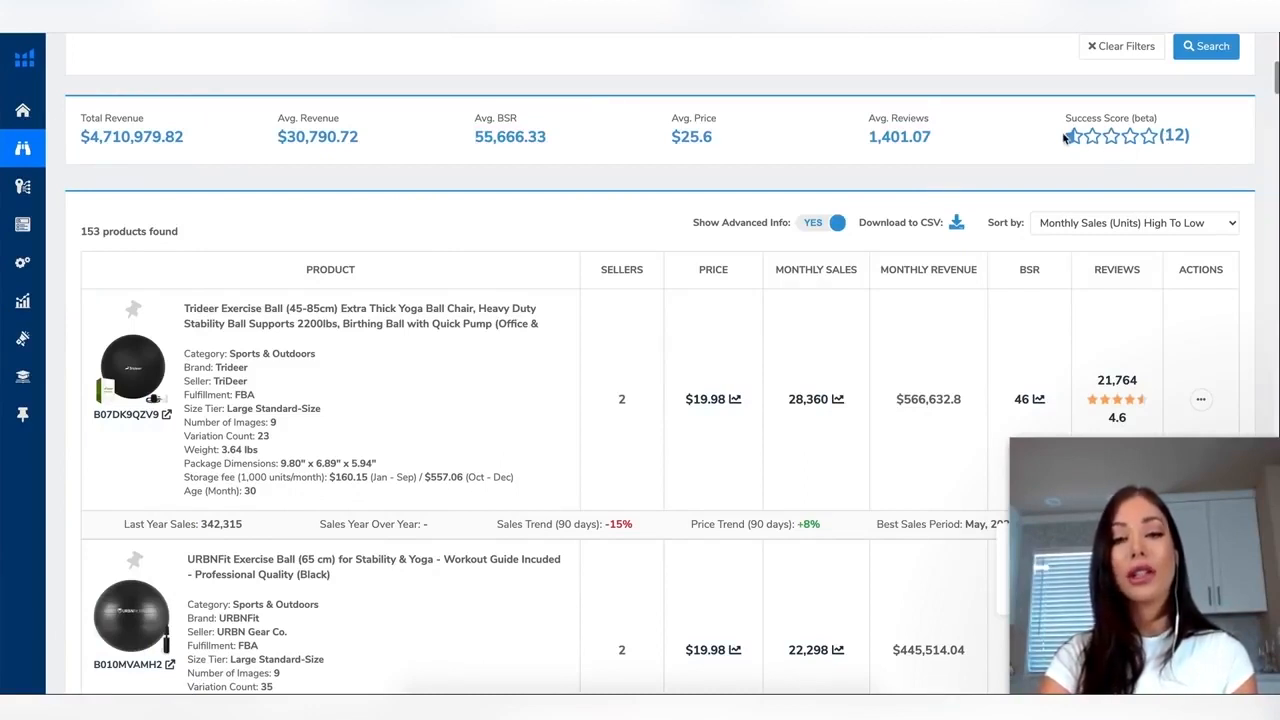
{"action": "scroll", "coordinate": [697, 251], "scroll_direction": "down", "scroll_amount": 3}
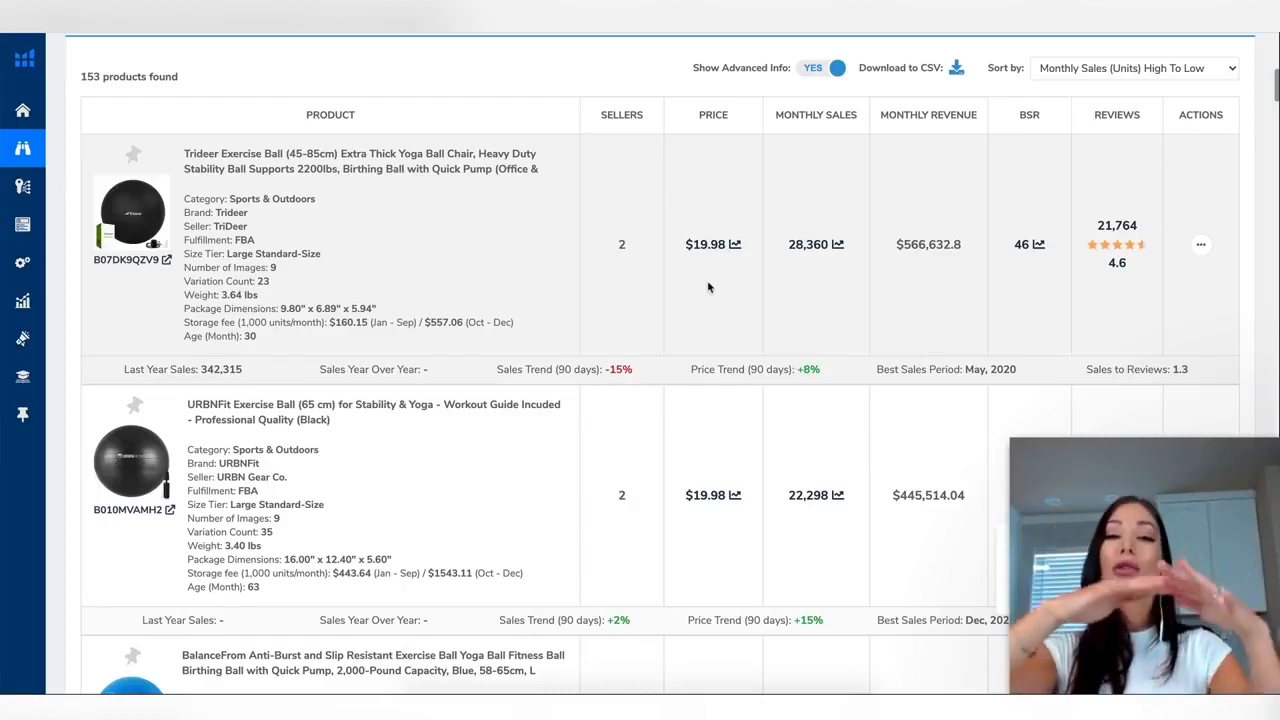
{"action": "left_click", "coordinate": [735, 244]}
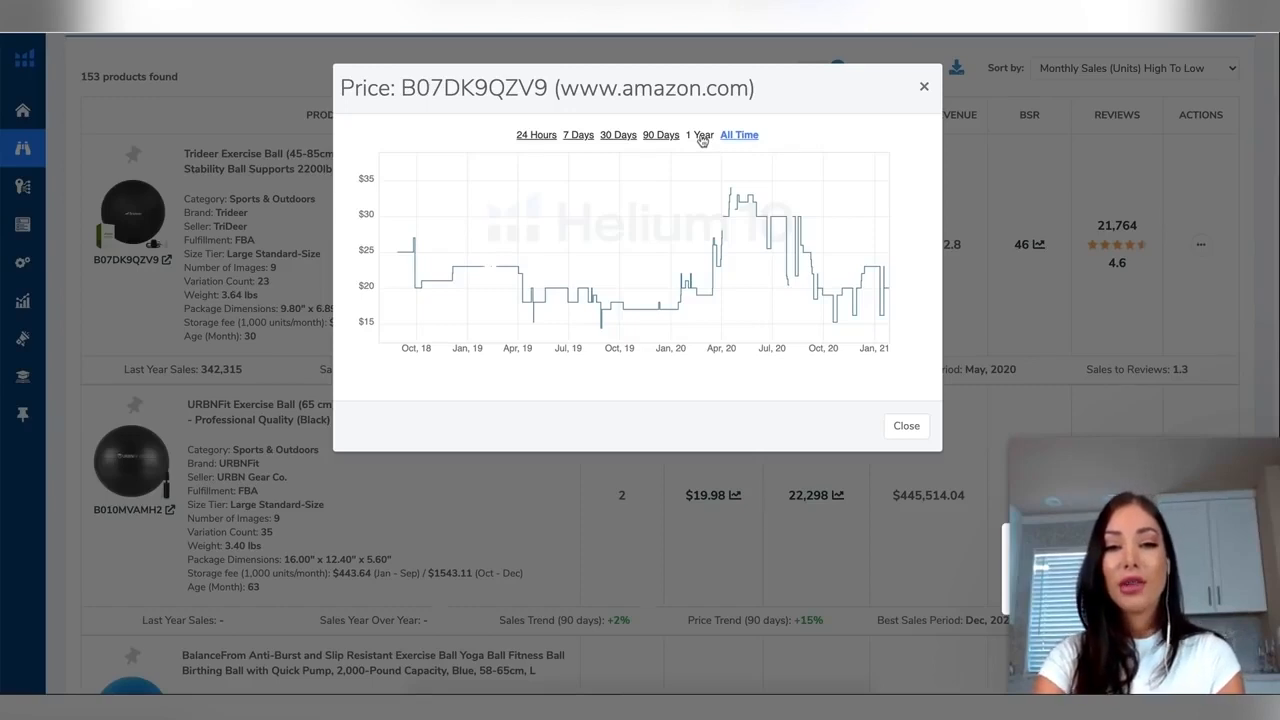
{"action": "left_click", "coordinate": [702, 137]}
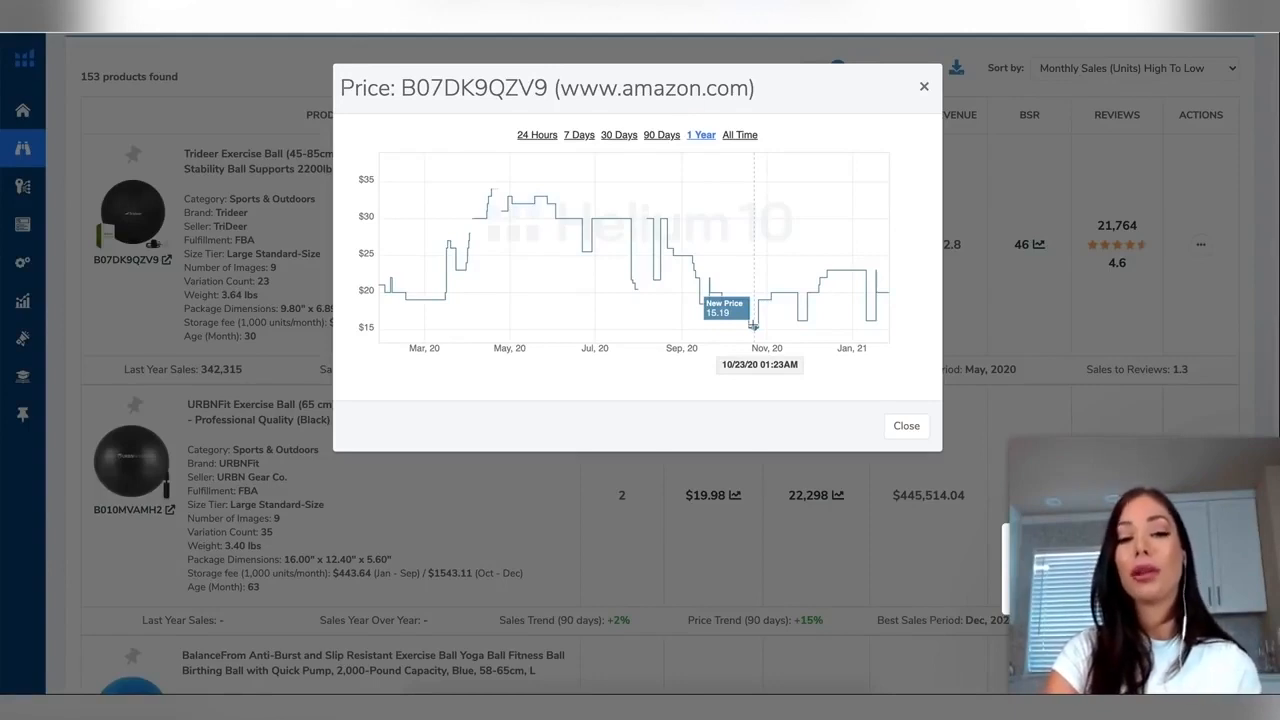
{"action": "key", "text": "Escape"}
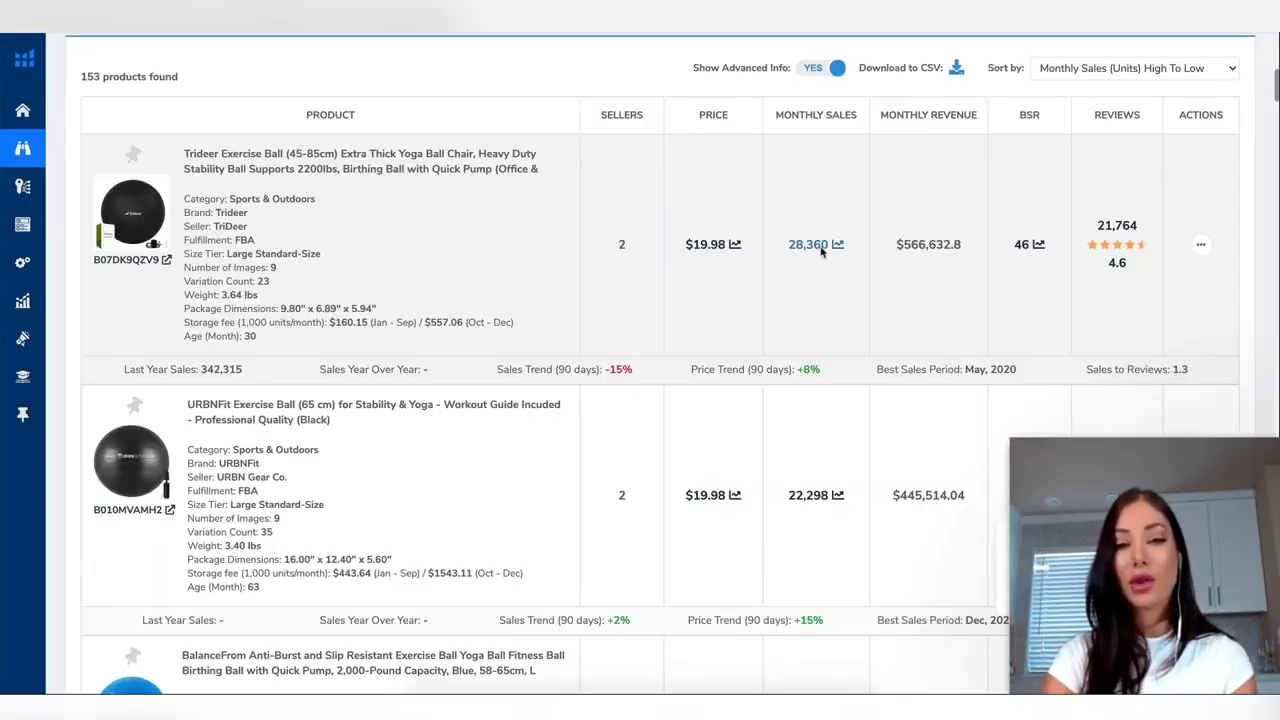
View the one-year sales history chart of the Trideer exercise ball and close it.
{"action": "left_click", "coordinate": [820, 250]}
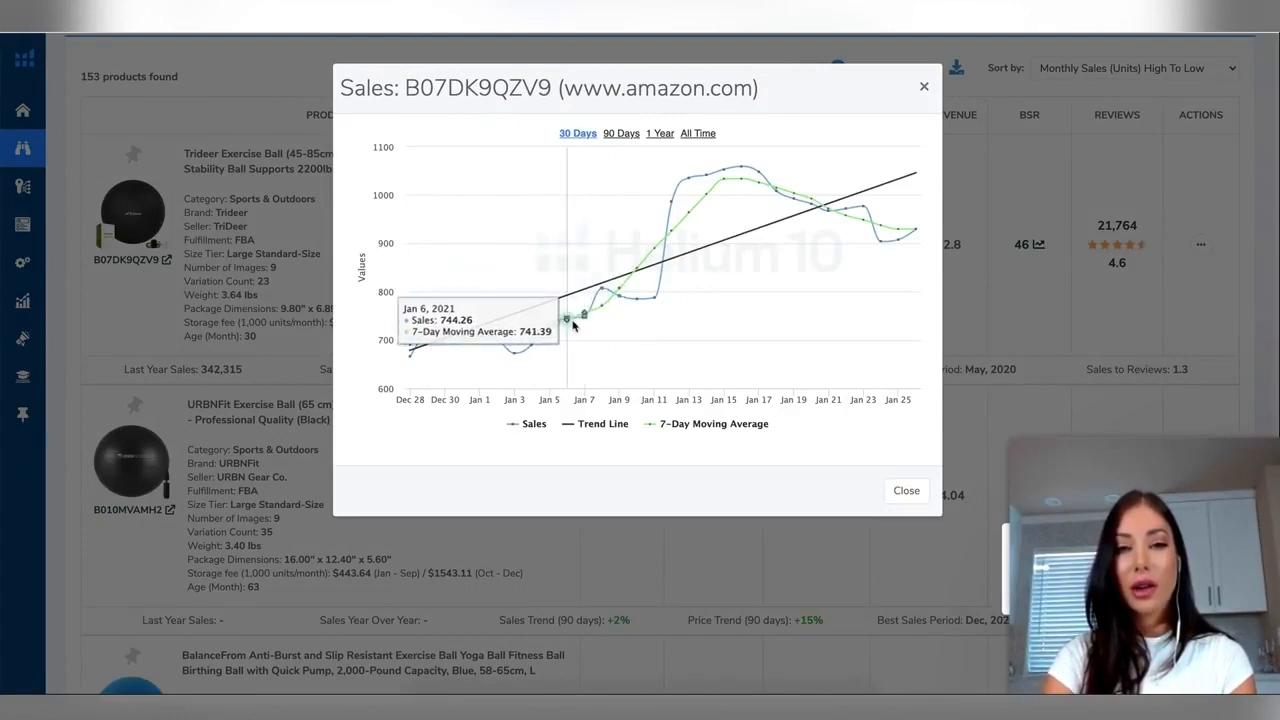
{"action": "left_click", "coordinate": [657, 137]}
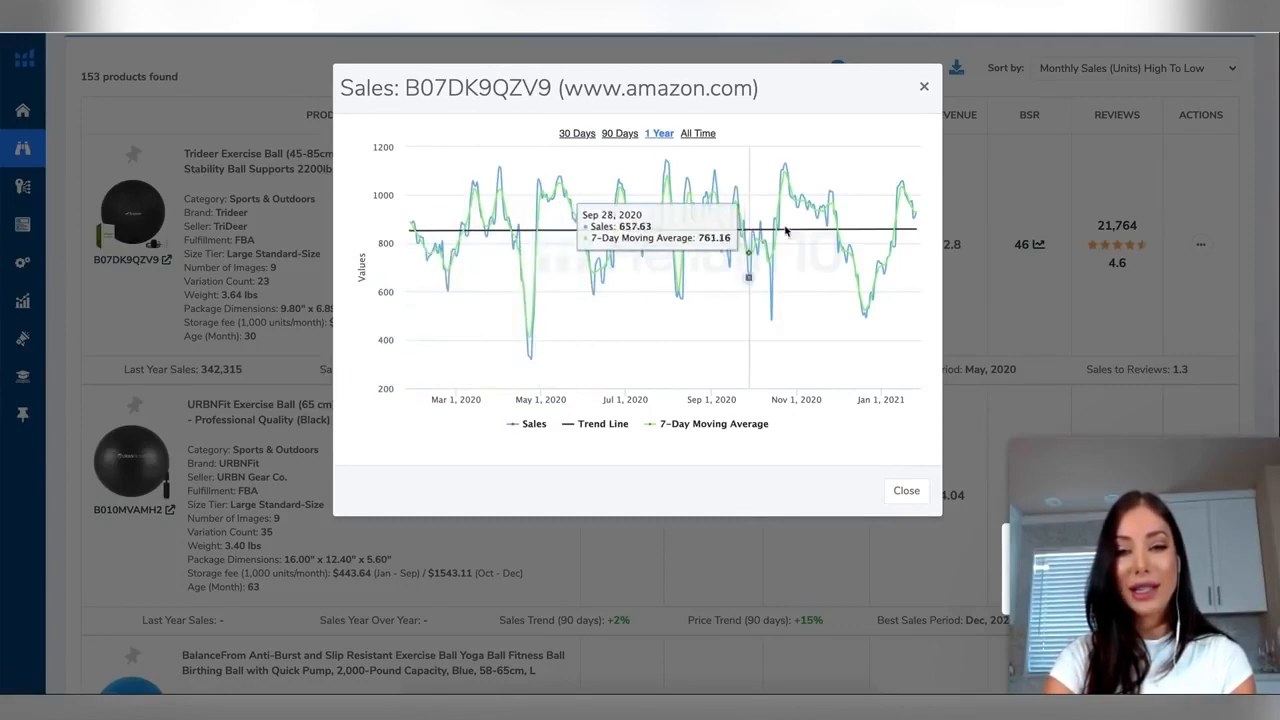
{"action": "left_click", "coordinate": [924, 90]}
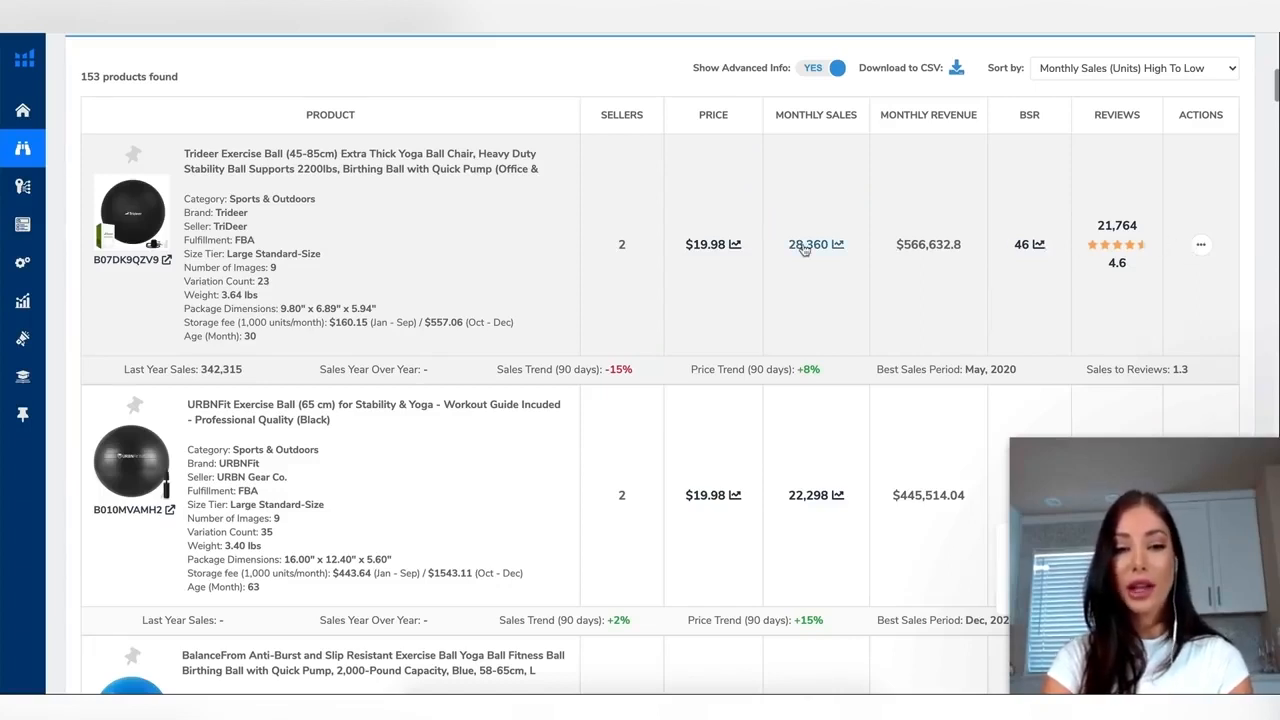
Examine the 90-day sales trend and price trend listed for the Trideer exercise ball.
{"action": "scroll", "coordinate": [803, 249], "scroll_direction": "down", "scroll_amount": 1}
{"action": "scroll", "coordinate": [803, 249], "scroll_direction": "up", "scroll_amount": 2}
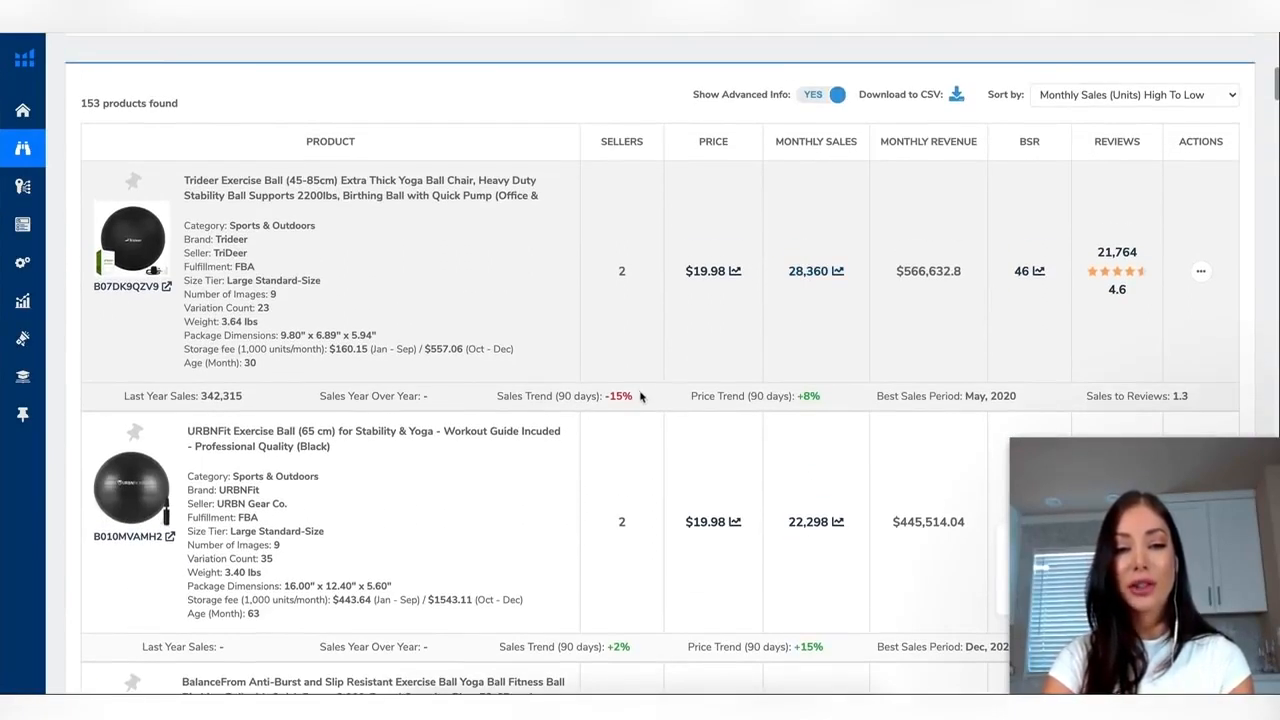
{"action": "left_click_drag", "start_coordinate": [640, 396], "coordinate": [504, 396]}
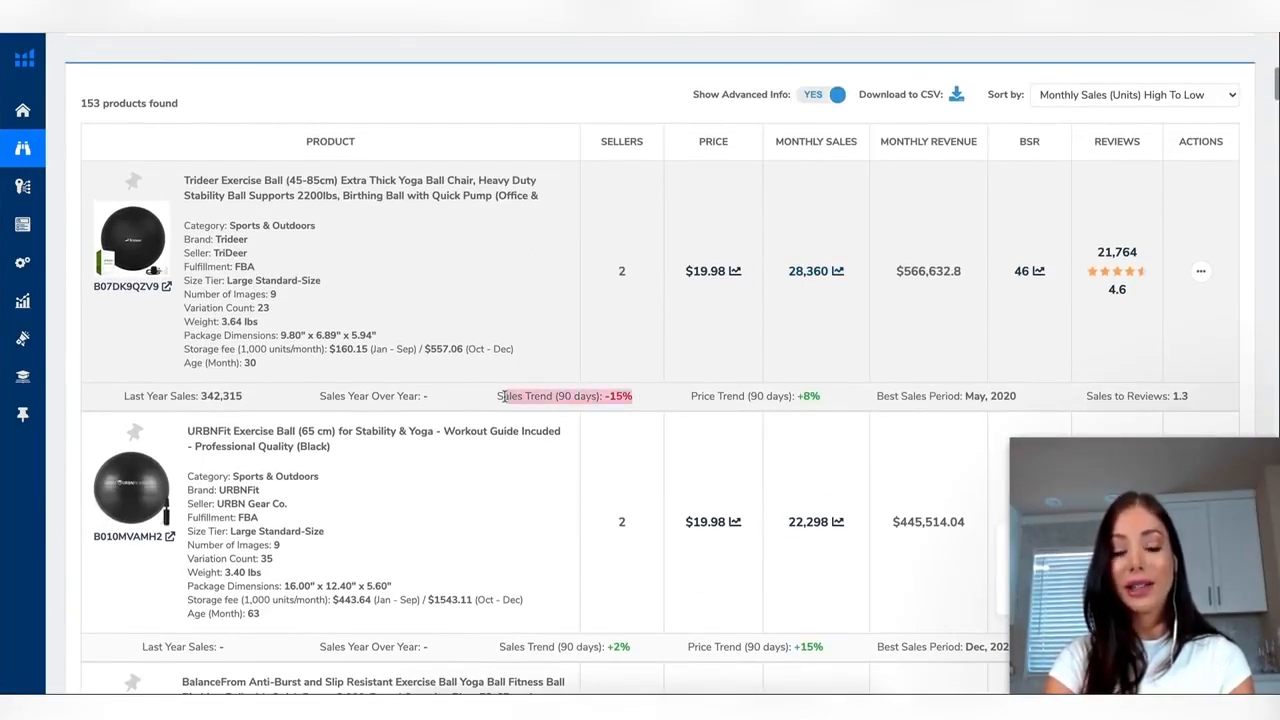
{"action": "left_click", "coordinate": [702, 400]}
{"action": "left_click_drag", "start_coordinate": [690, 398], "coordinate": [827, 403]}
{"action": "left_click", "coordinate": [827, 404]}
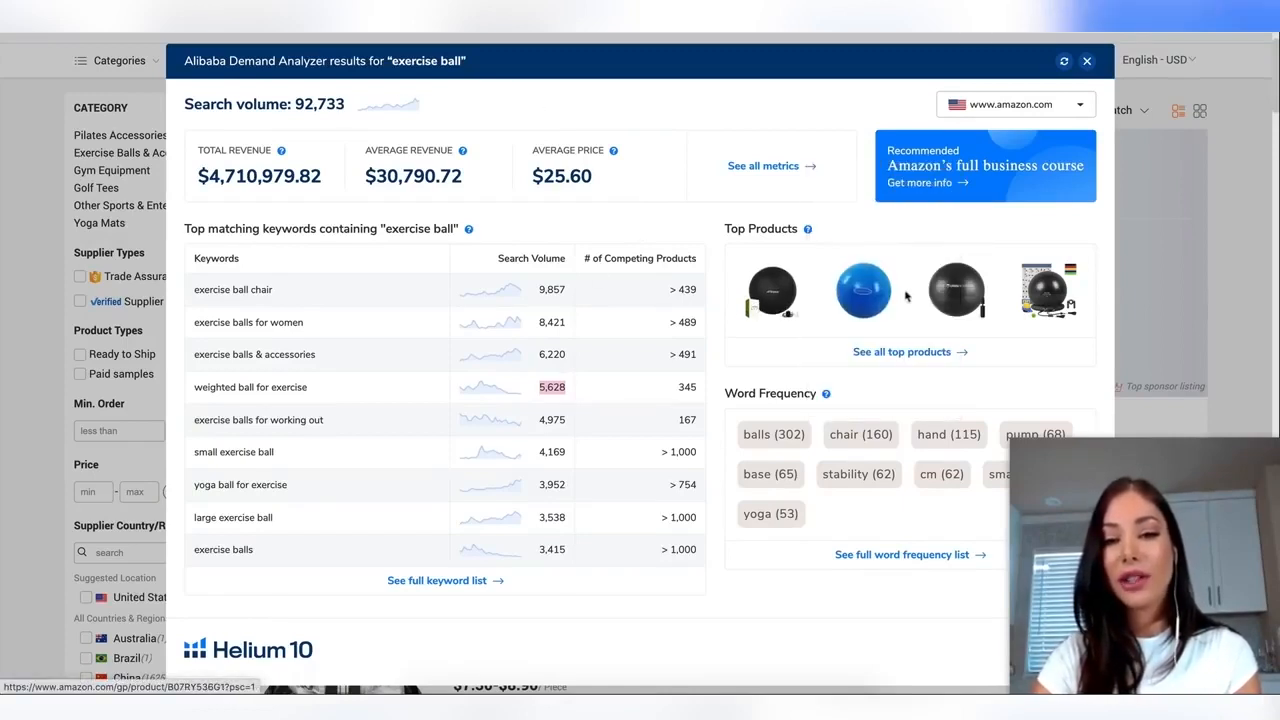
Open the Trideer exercise ball's Amazon listing from the Demand Analyzer's top products and look through its sales data and product images.
{"action": "mouse_move", "coordinate": [781, 311]}
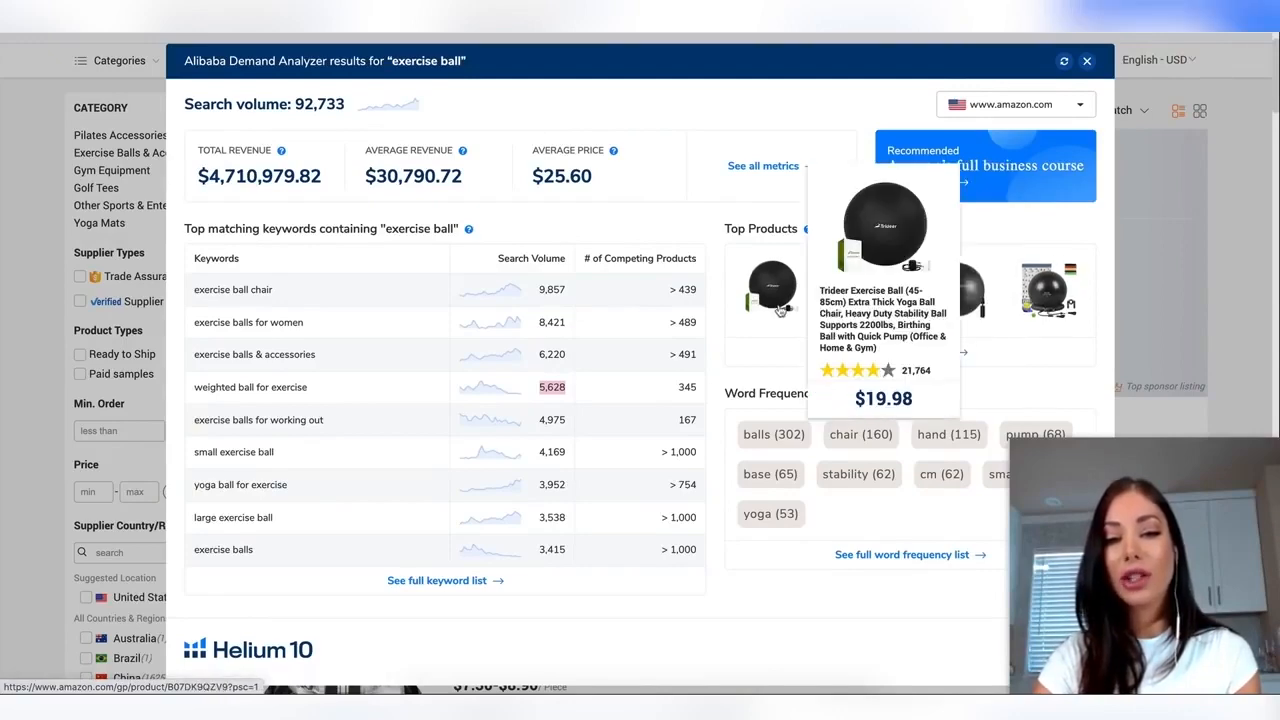
{"action": "left_click", "coordinate": [772, 299]}
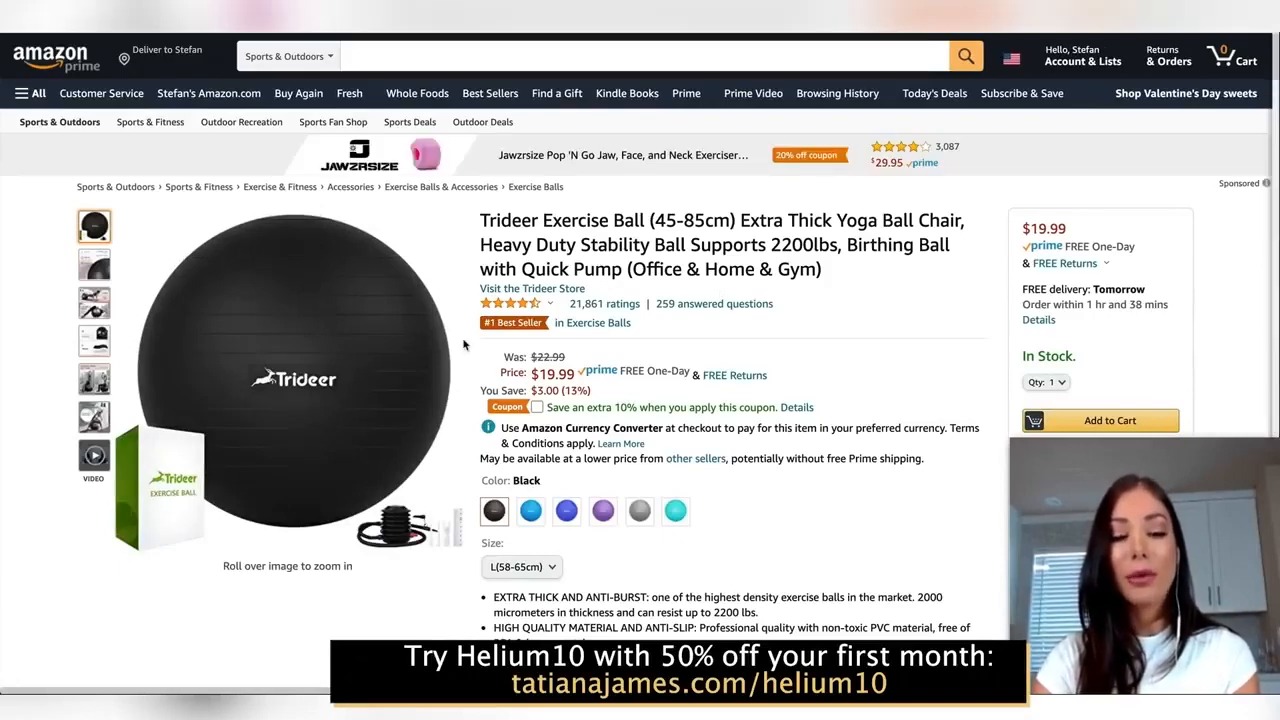
{"action": "scroll", "coordinate": [182, 338], "scroll_direction": "down", "scroll_amount": 1}
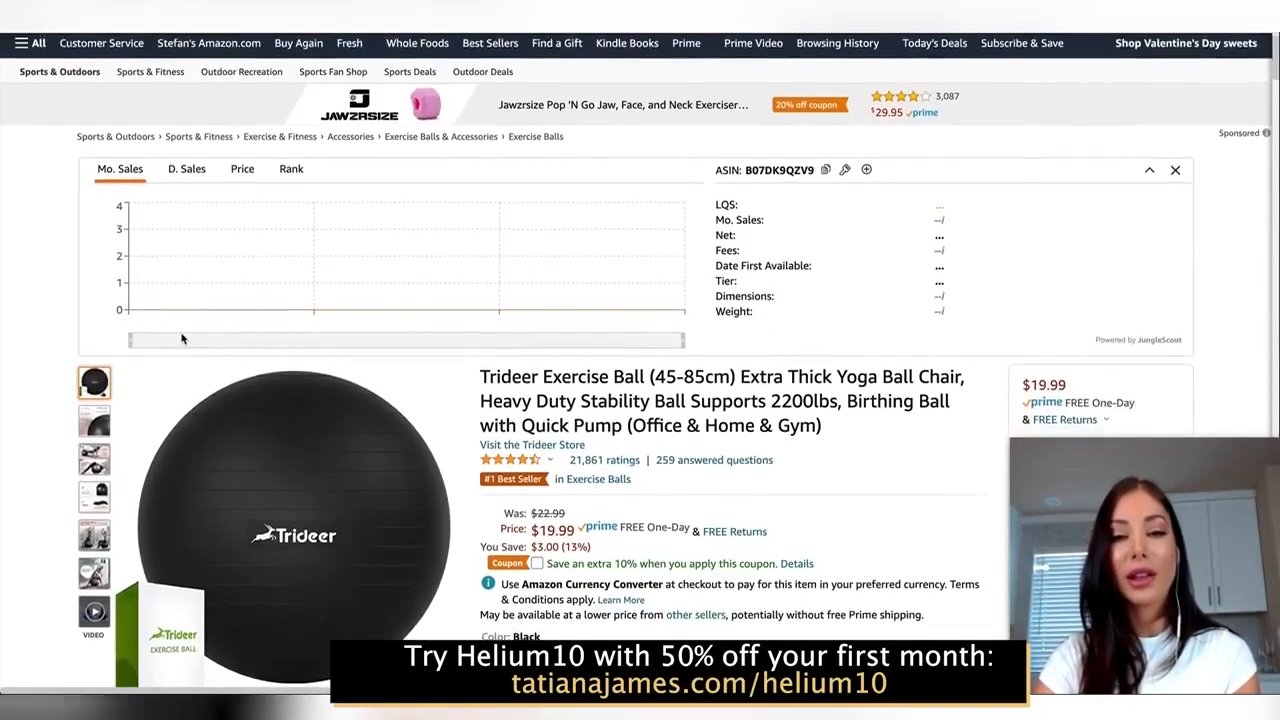
{"action": "scroll", "coordinate": [172, 356], "scroll_direction": "down", "scroll_amount": 2}
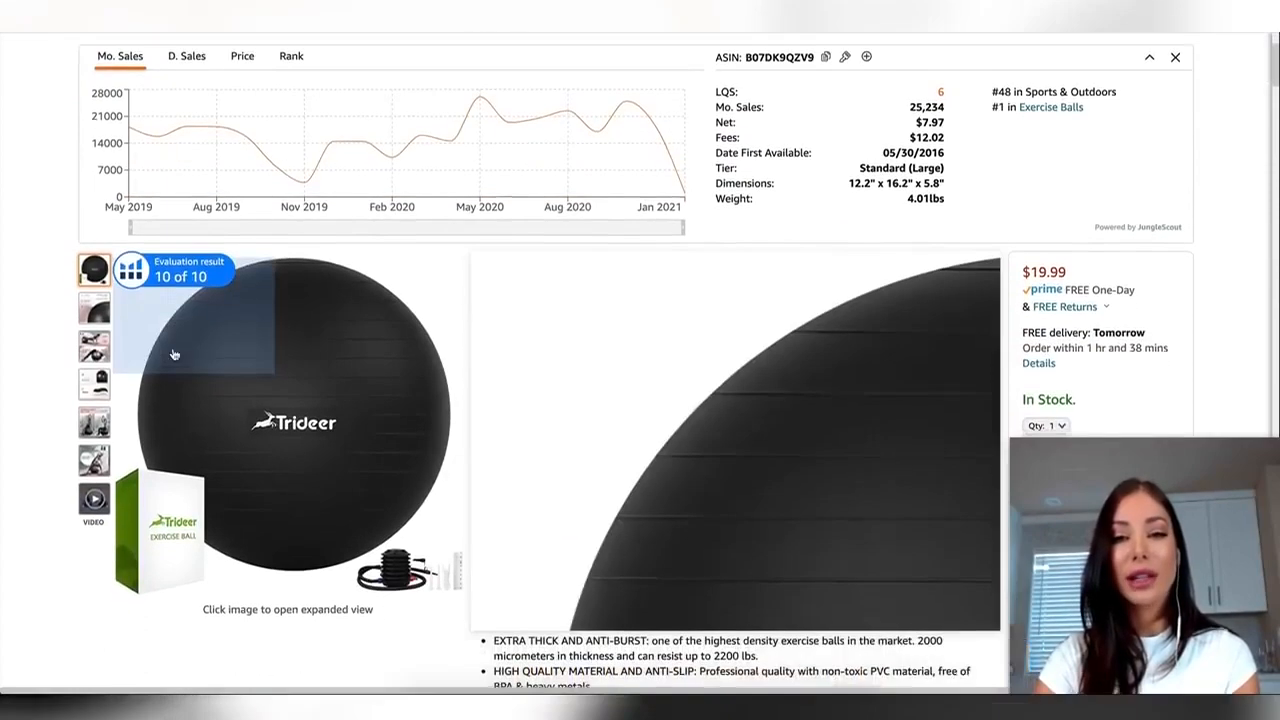
{"action": "scroll", "coordinate": [174, 355], "scroll_direction": "down", "scroll_amount": 1}
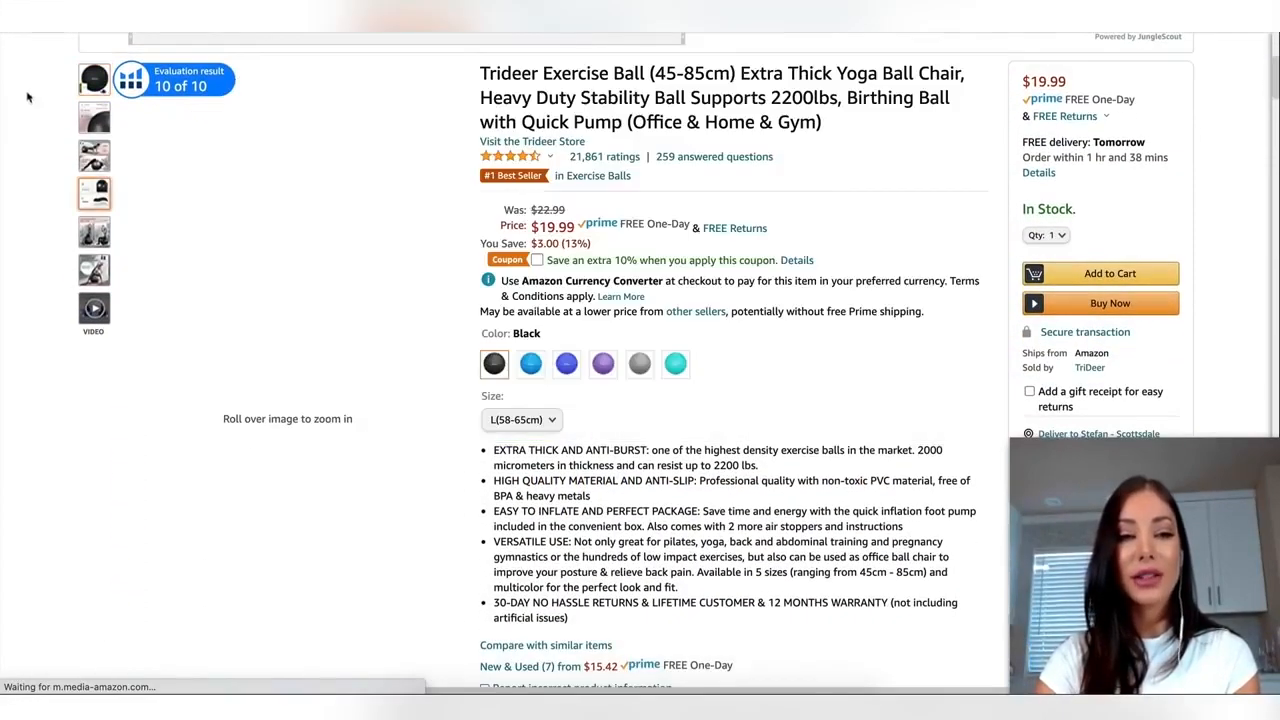
{"action": "mouse_move", "coordinate": [107, 167]}
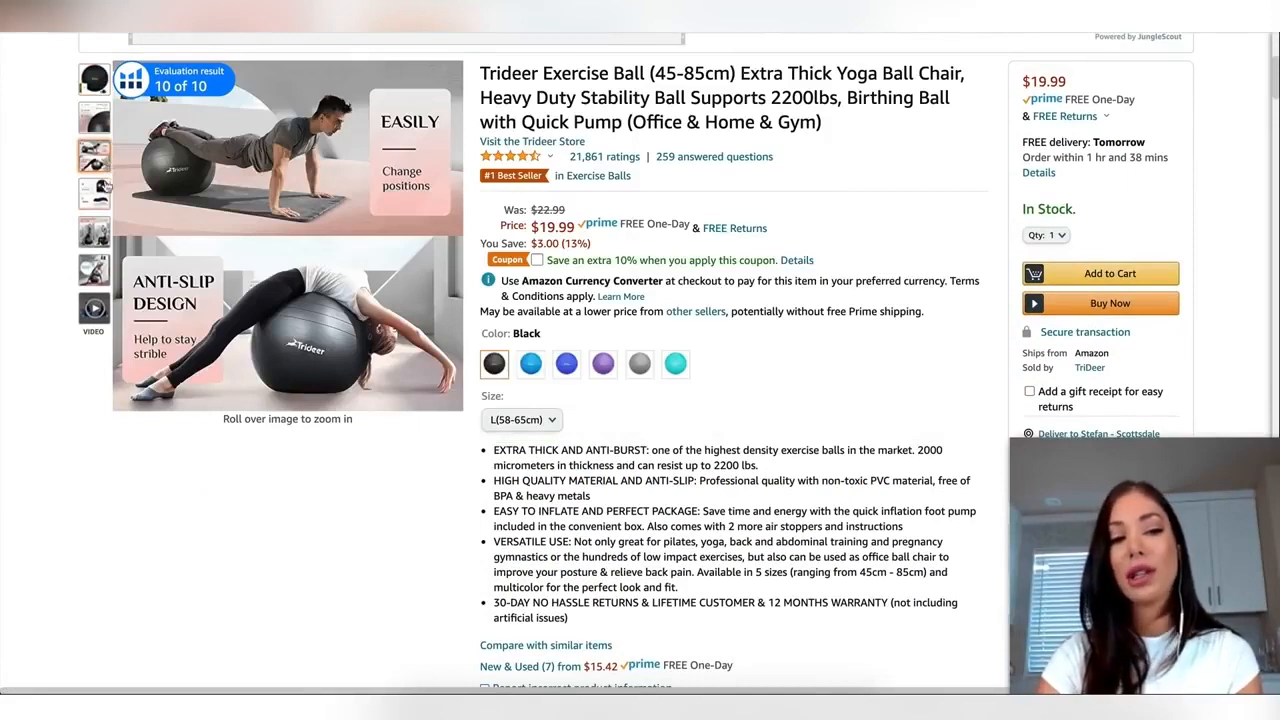
{"action": "mouse_move", "coordinate": [104, 192]}
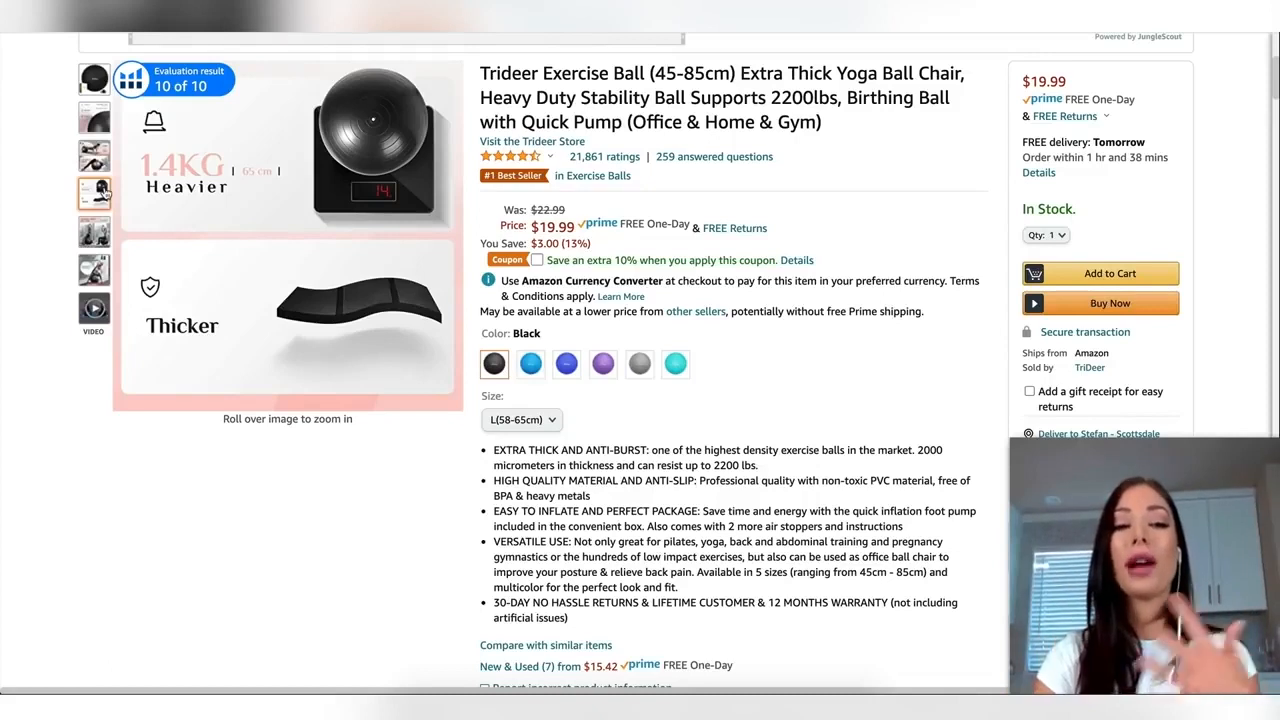
{"action": "mouse_move", "coordinate": [104, 230]}
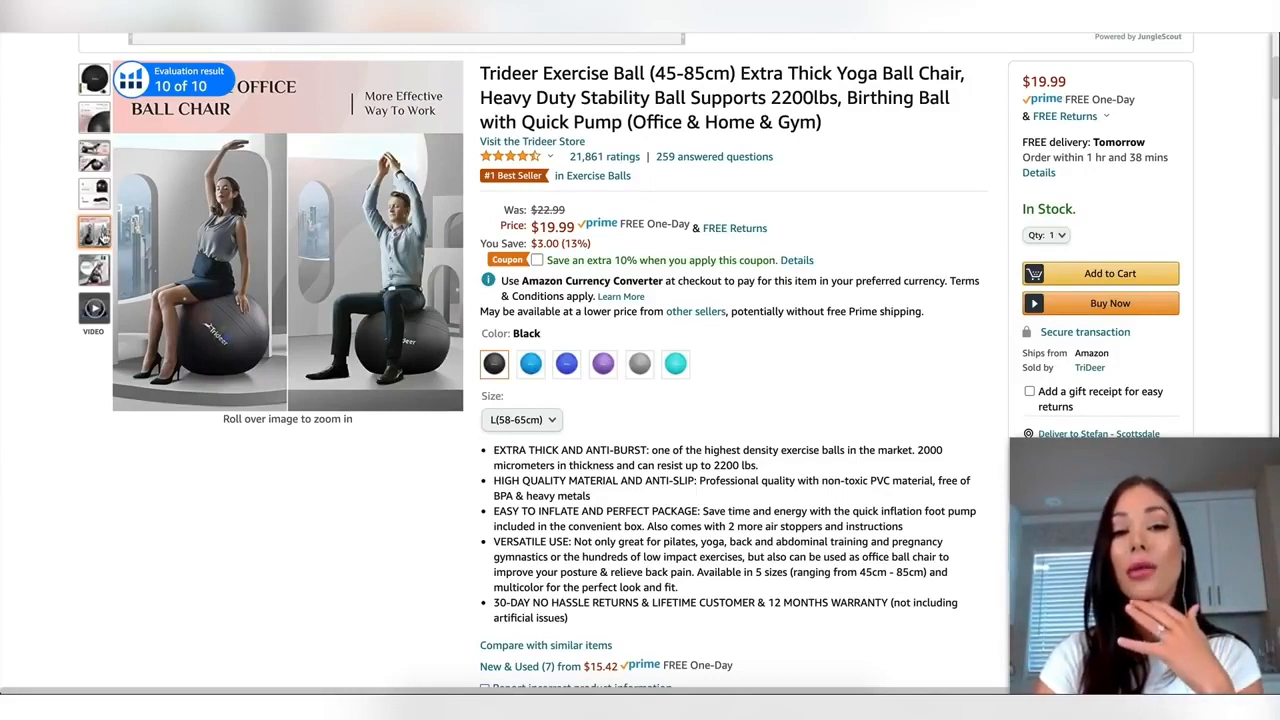
{"action": "mouse_move", "coordinate": [93, 273]}
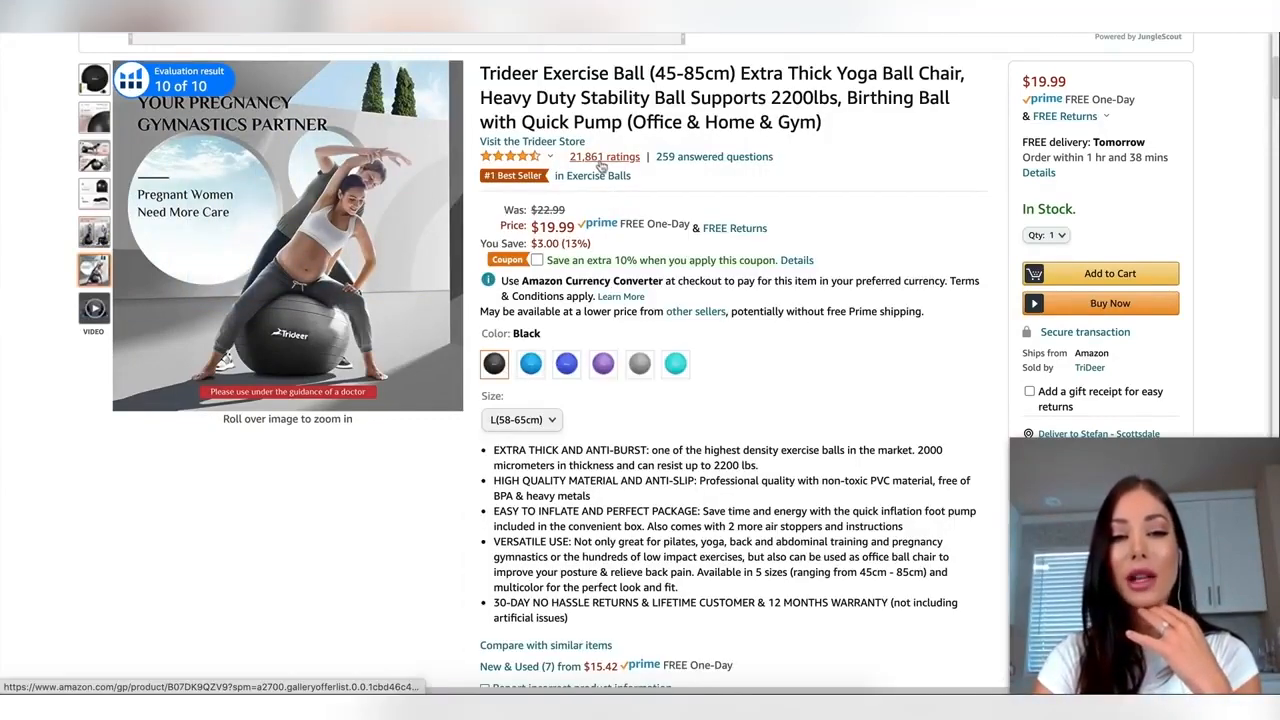
Open the Trideer ball's customer ratings and read its 1-star reviews for product complaints.
{"action": "left_click", "coordinate": [601, 157]}
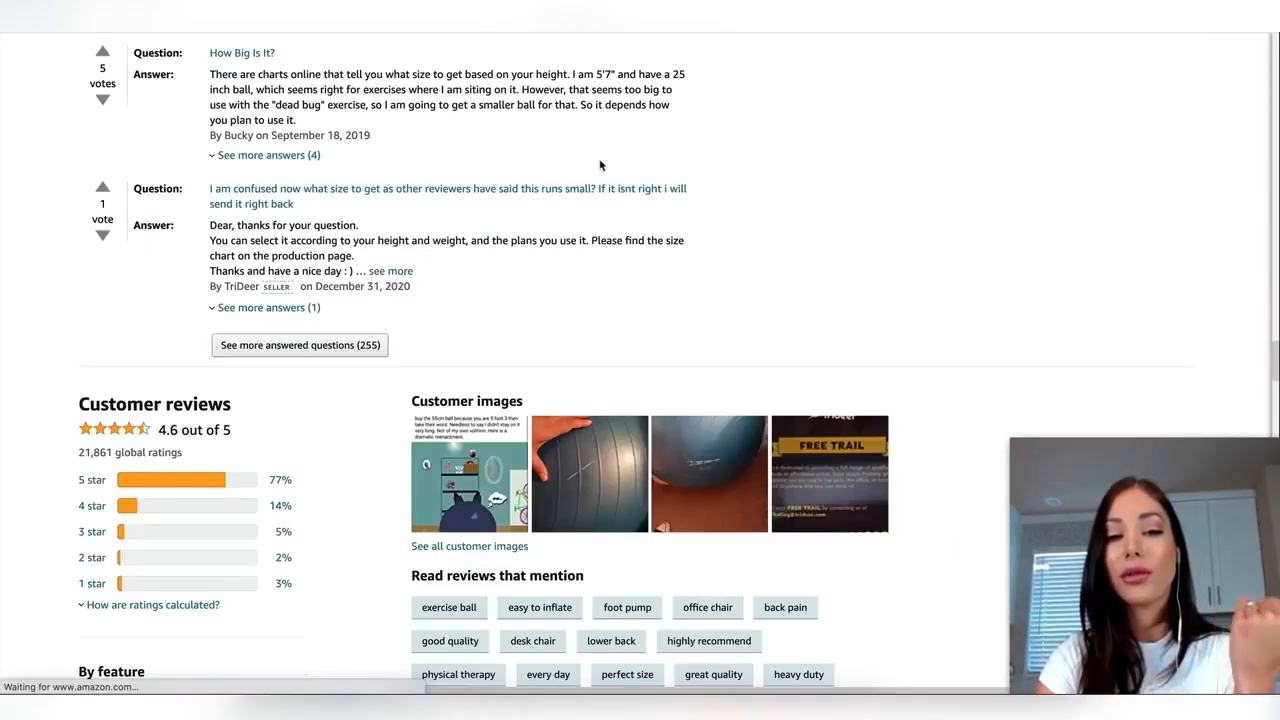
{"action": "scroll", "coordinate": [333, 397], "scroll_direction": "down", "scroll_amount": 2}
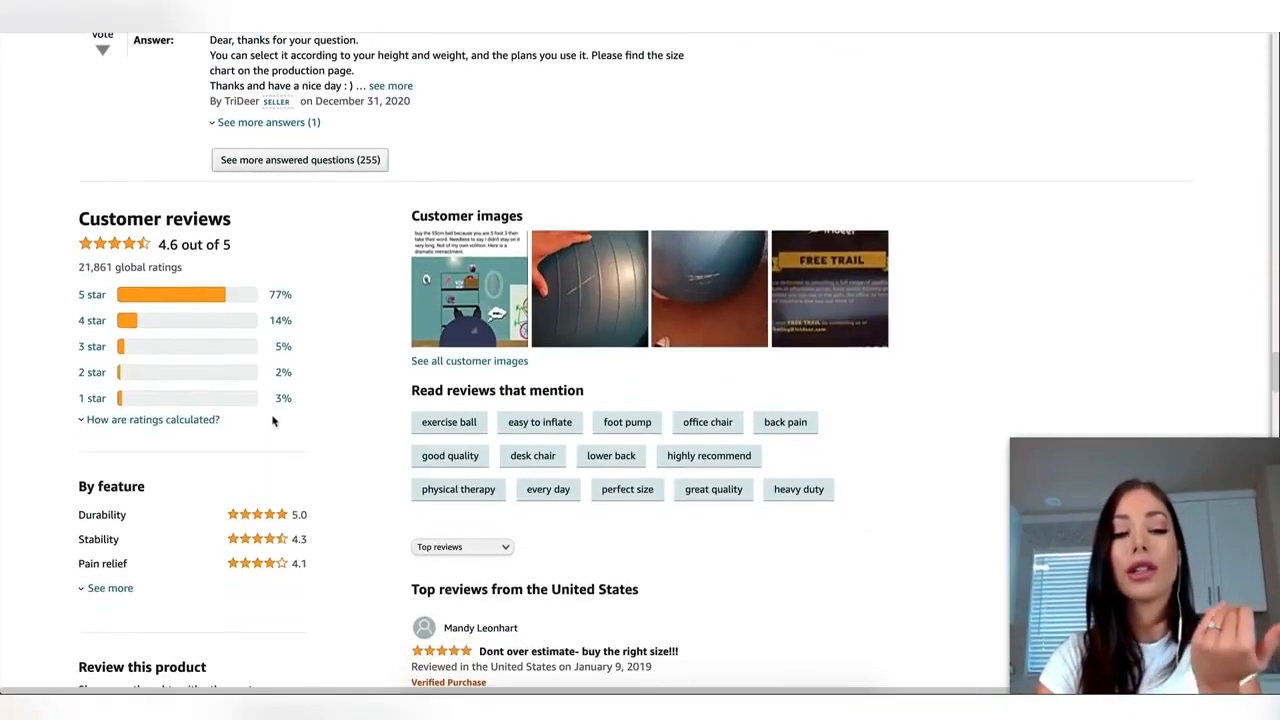
{"action": "left_click", "coordinate": [285, 404]}
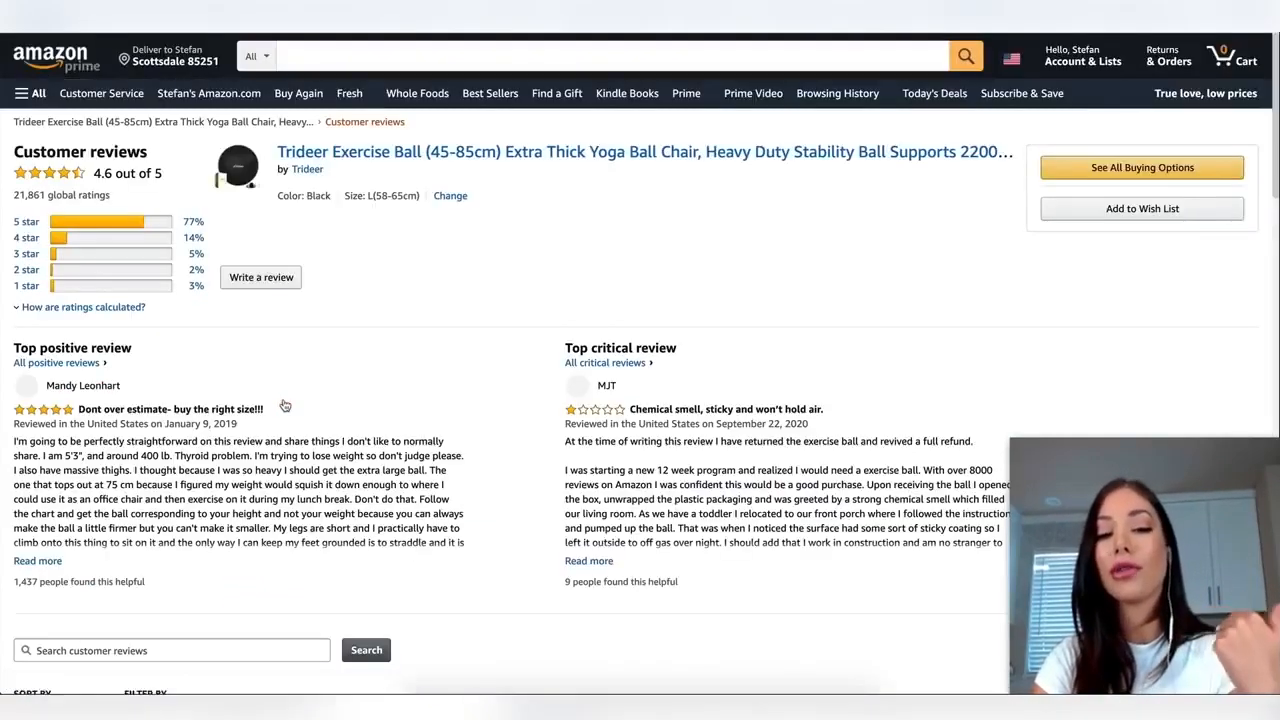
{"action": "scroll", "coordinate": [285, 404], "scroll_direction": "down", "scroll_amount": 6}
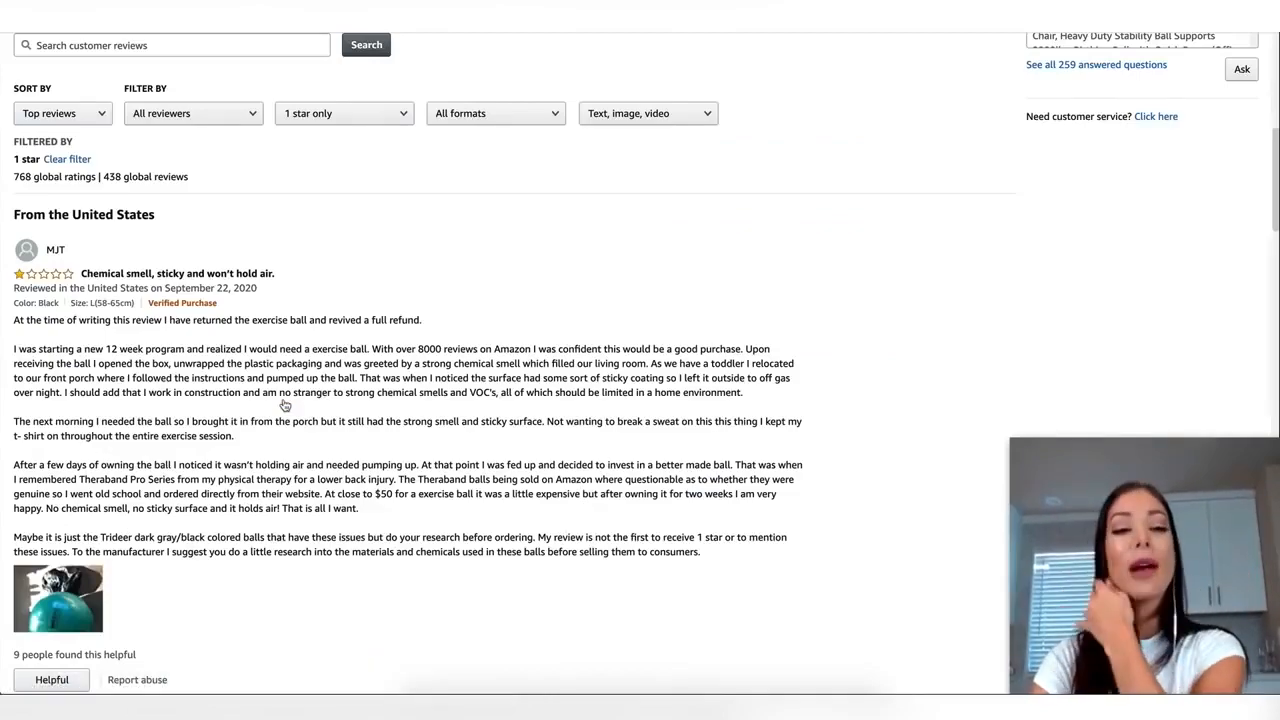
{"action": "scroll", "coordinate": [283, 404], "scroll_direction": "up", "scroll_amount": 6}
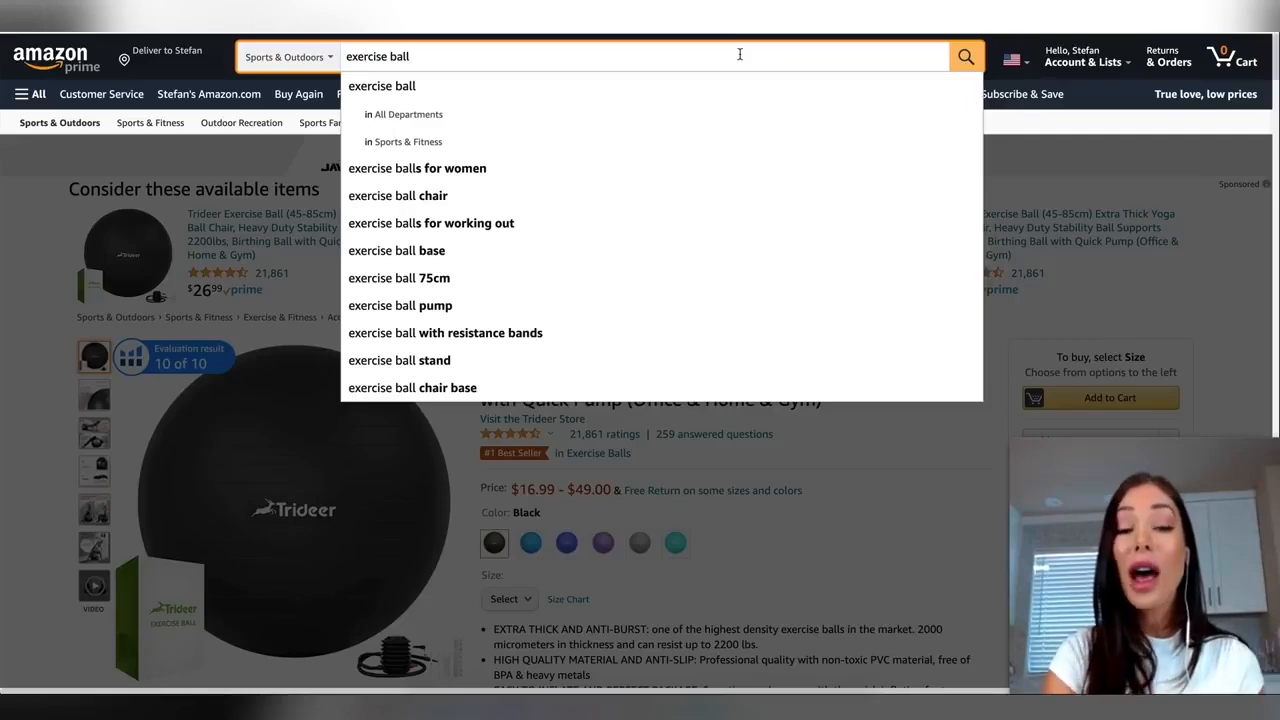
Search Amazon's Sports & Outdoors department for "exercise ball" and run Helium 10 Xray on the results.
{"action": "key", "text": "Return"}
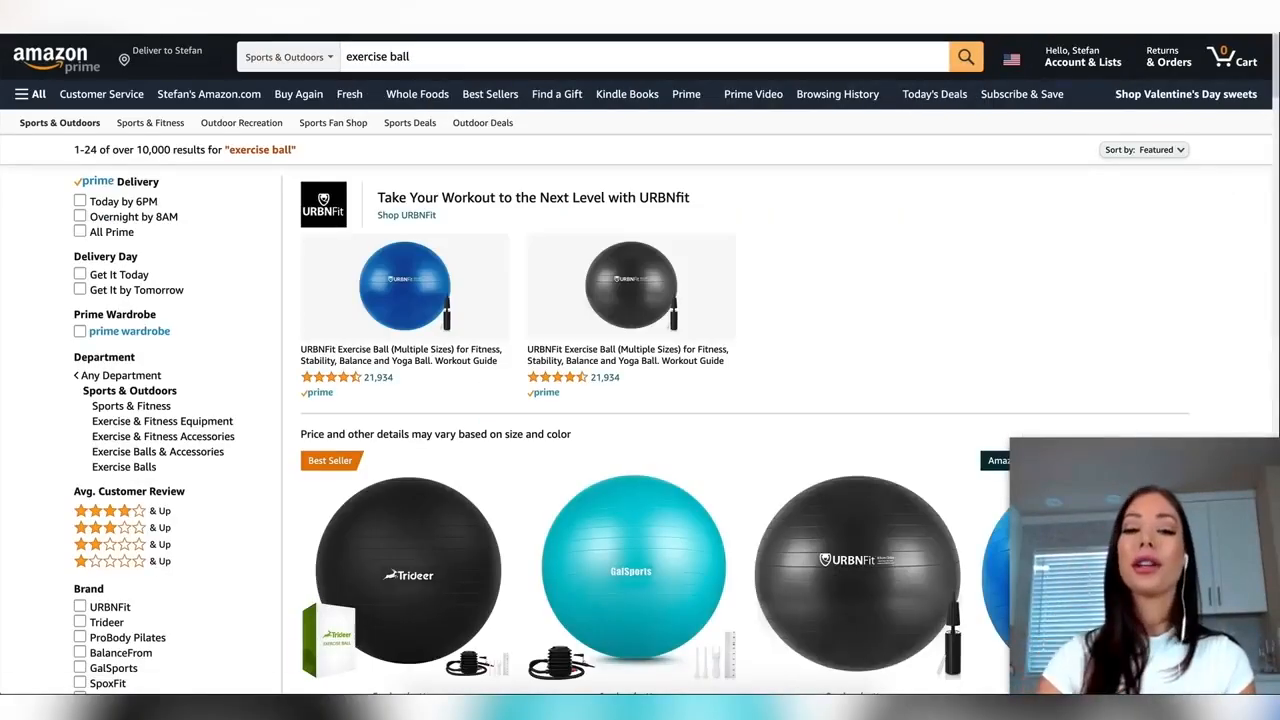
{"action": "scroll", "coordinate": [846, 263], "scroll_direction": "down", "scroll_amount": 5}
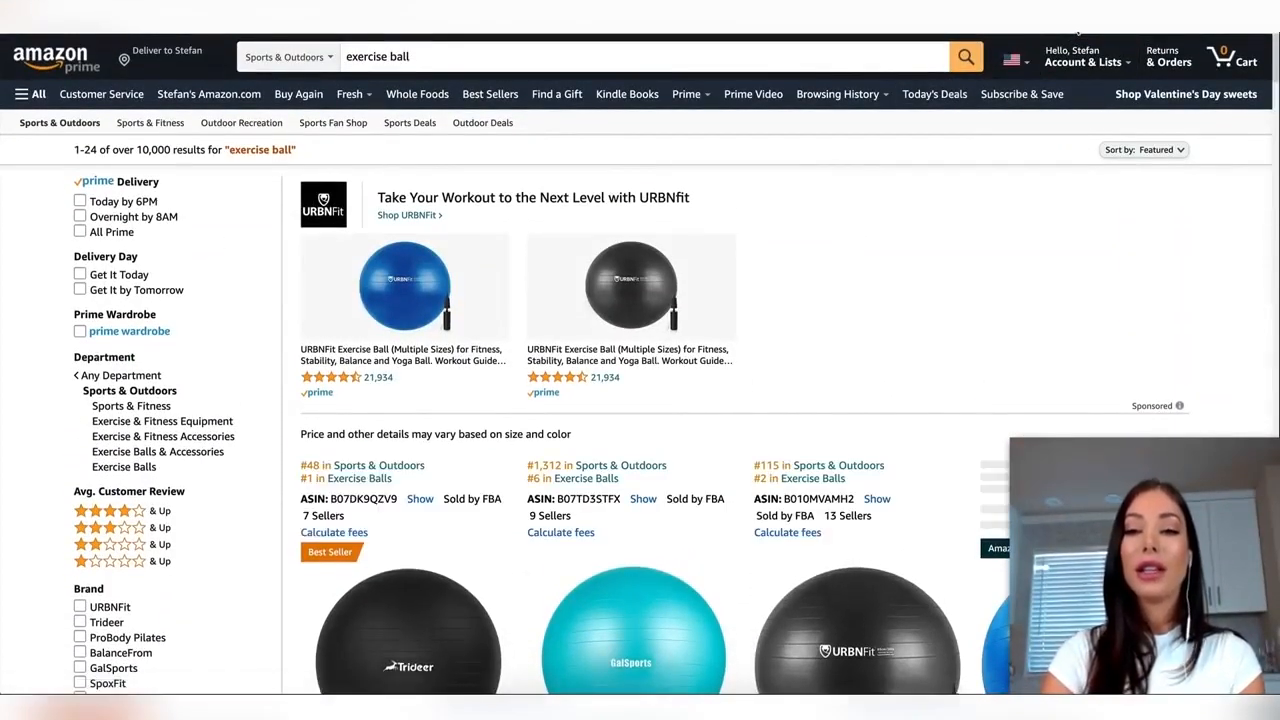
{"action": "left_click", "coordinate": [1078, 33]}
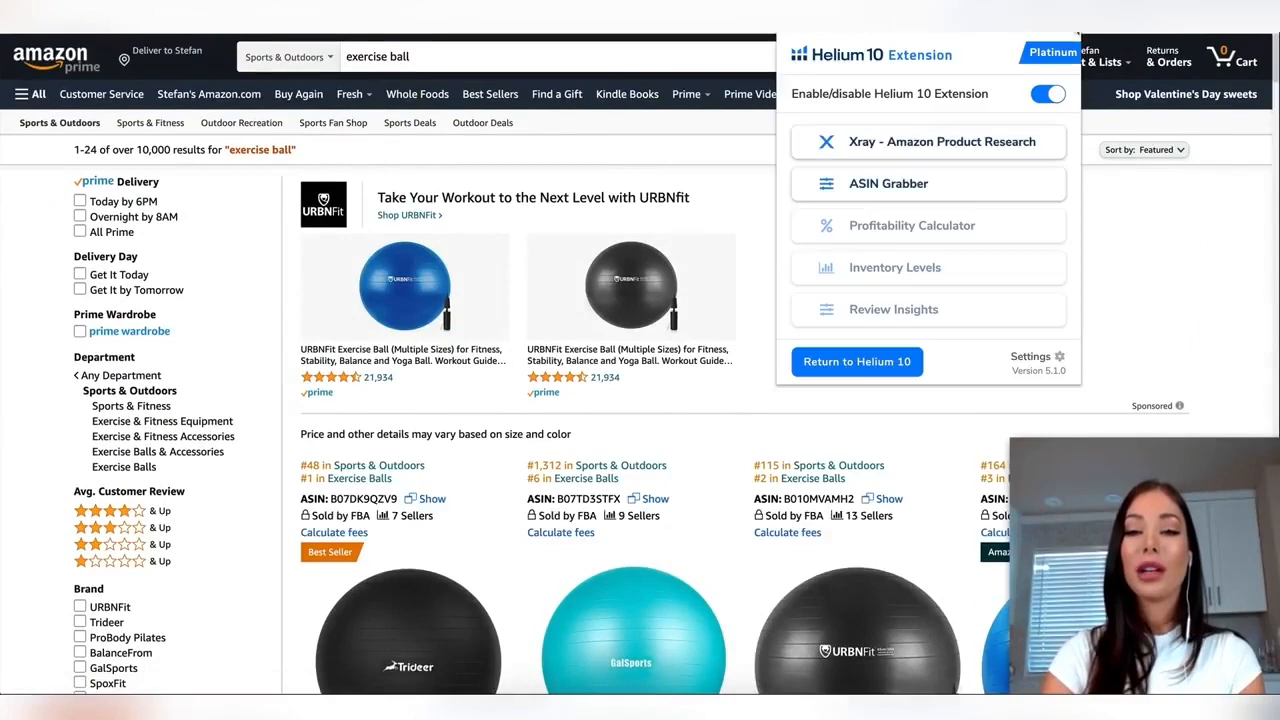
{"action": "left_click", "coordinate": [903, 150]}
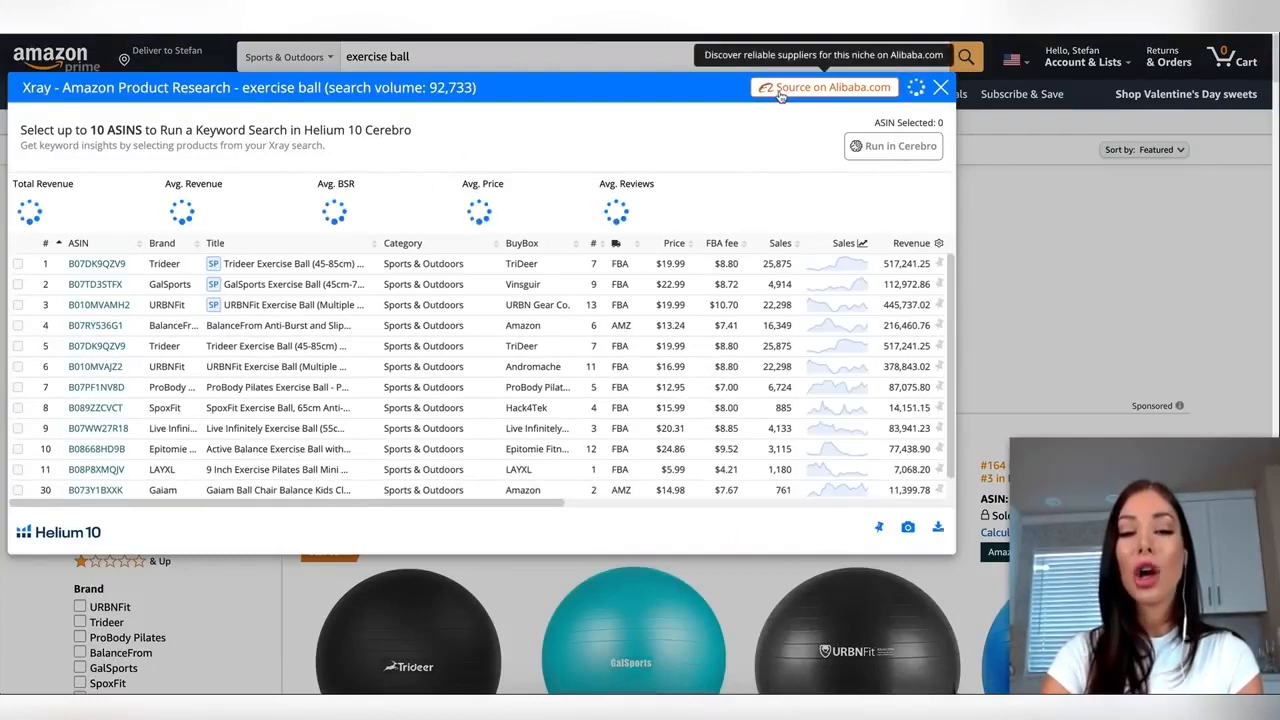
Open the Alibaba.com supplier finder for "exercise ball" from Xray, show its advanced filters and check the number of matching products.
{"action": "left_click", "coordinate": [780, 90]}
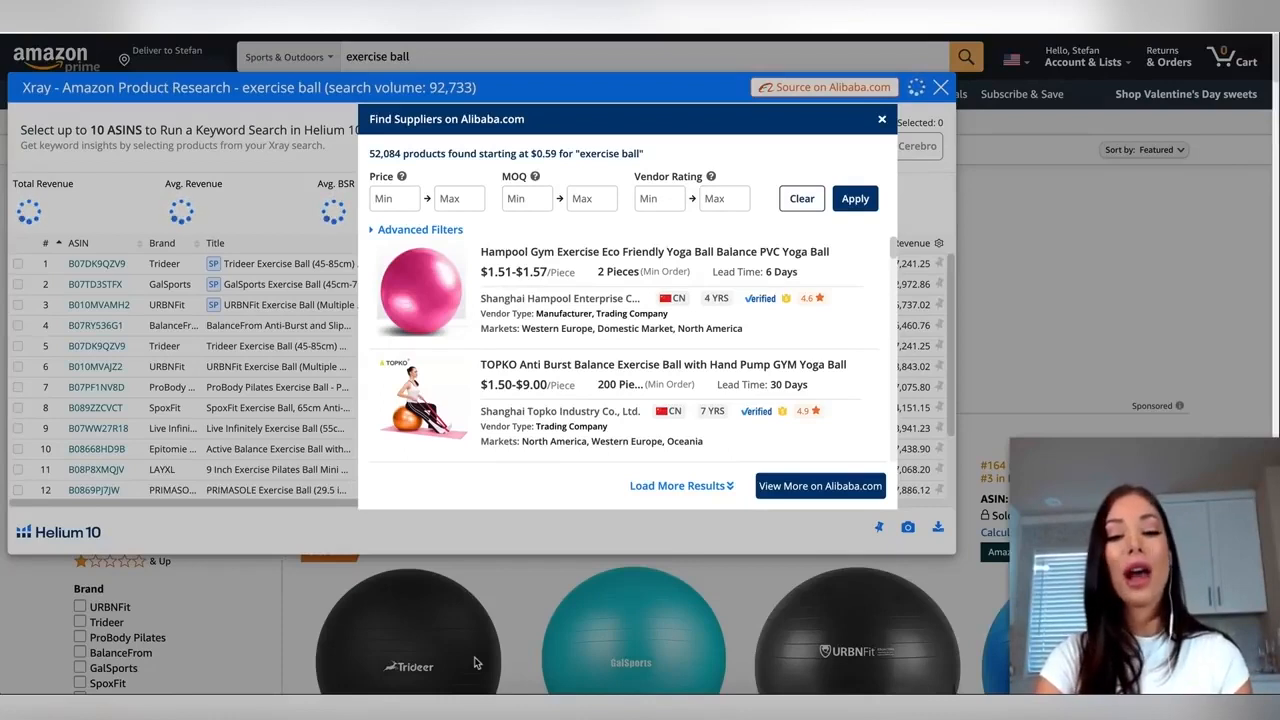
{"action": "left_click", "coordinate": [401, 233]}
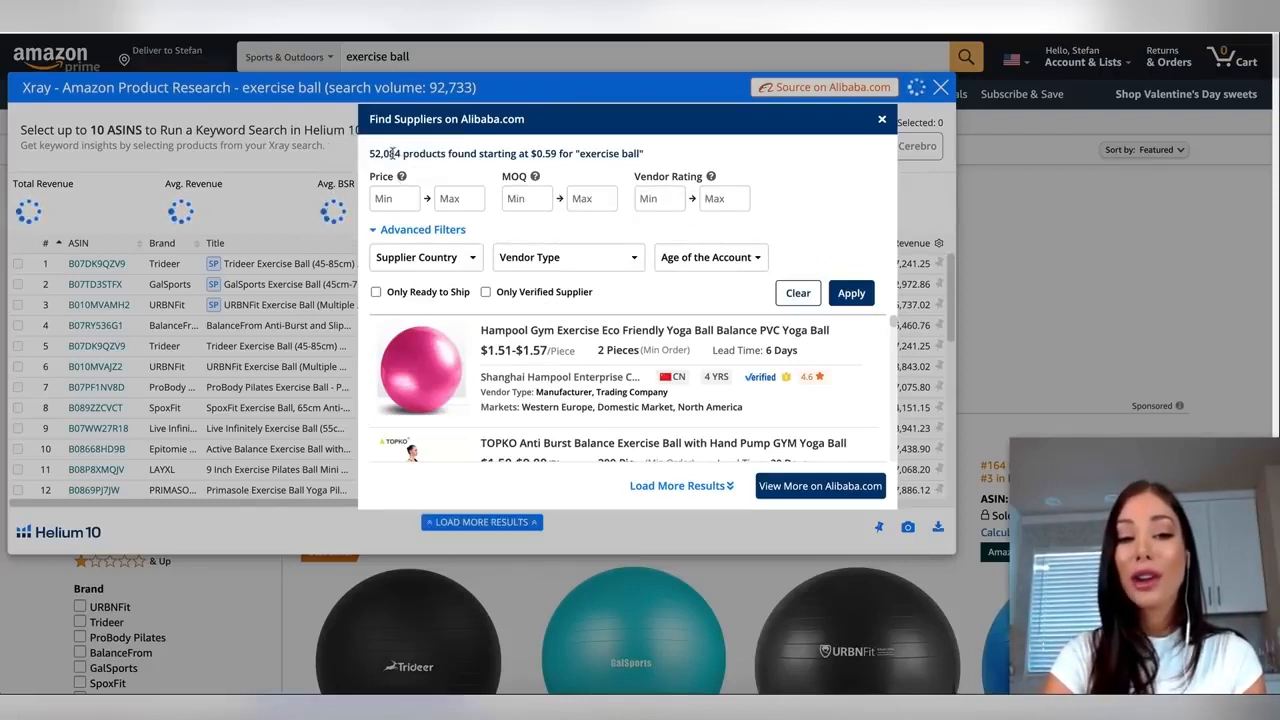
{"action": "left_click_drag", "start_coordinate": [401, 155], "coordinate": [369, 155]}
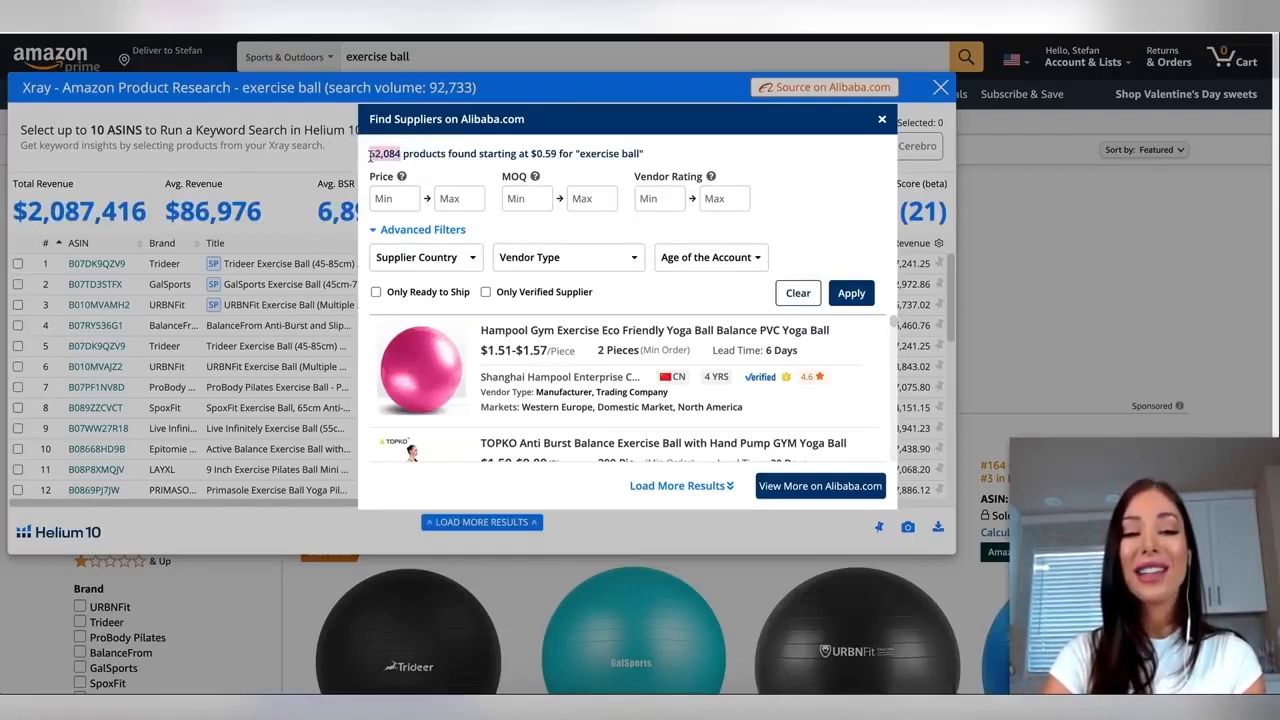
Set the supplier account age filter to 3+ YRS.
{"action": "left_click", "coordinate": [700, 257]}
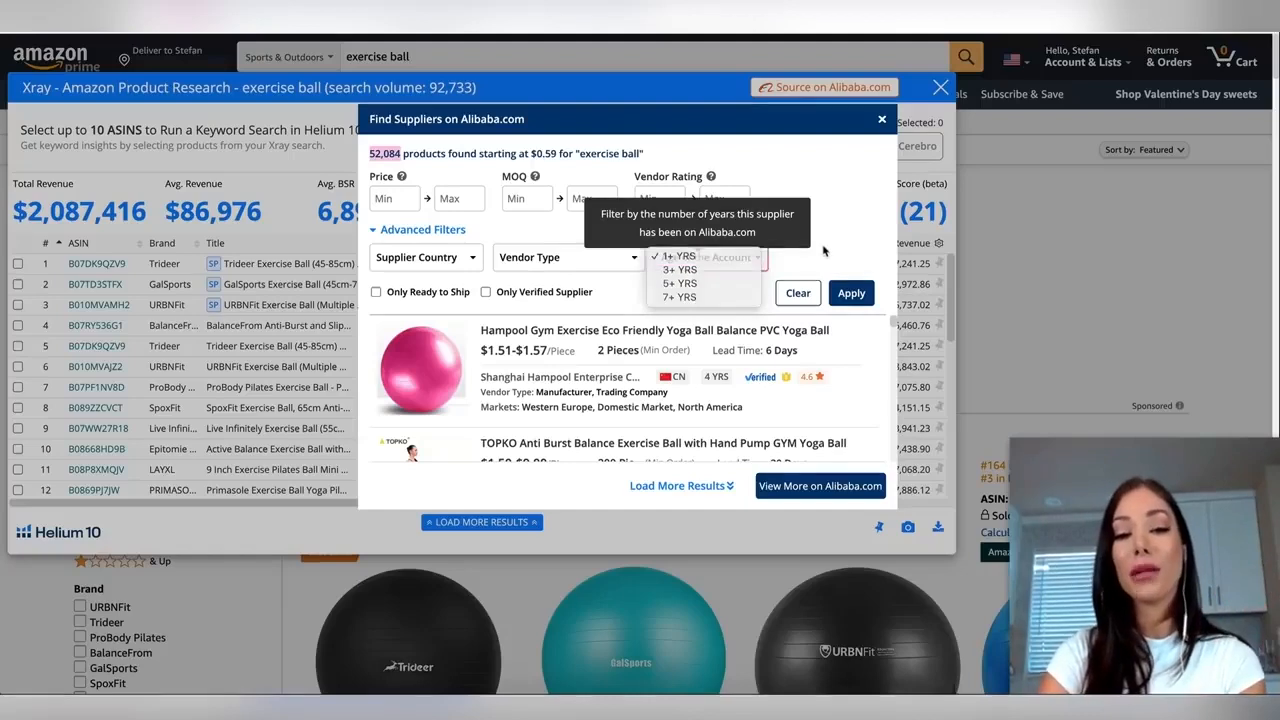
{"action": "left_click", "coordinate": [738, 258]}
{"action": "left_click", "coordinate": [741, 260]}
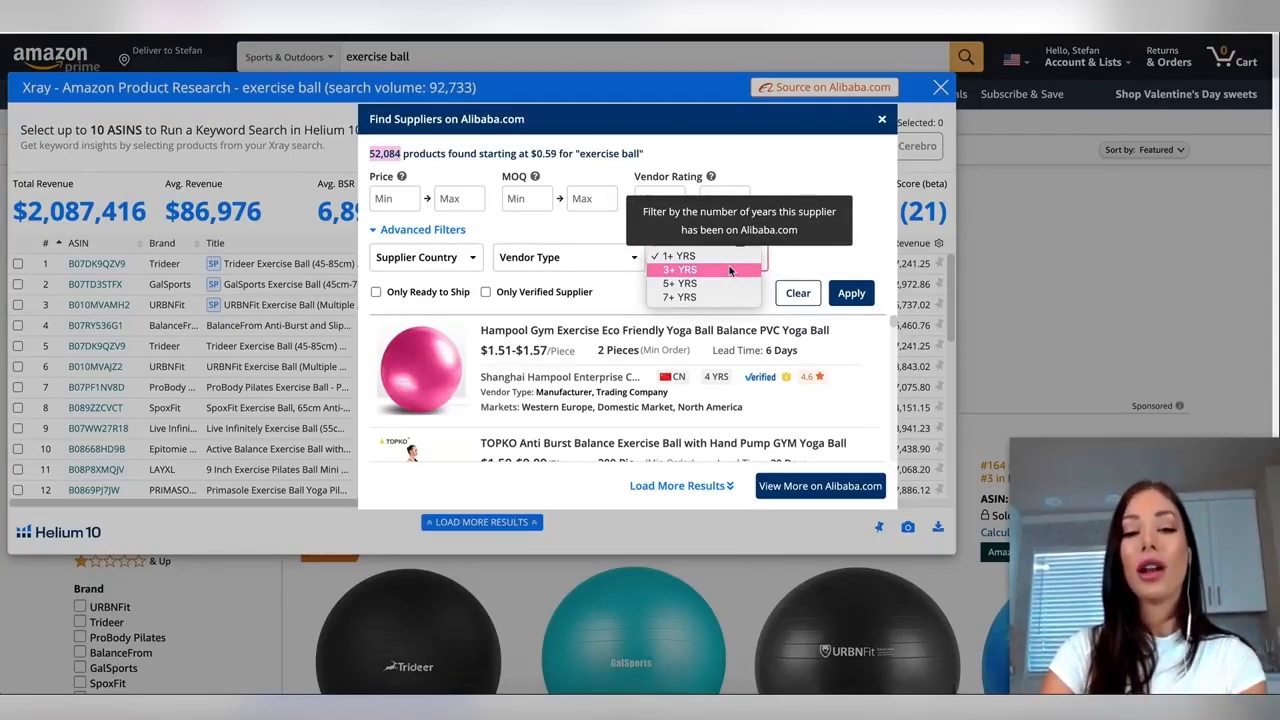
{"action": "left_click", "coordinate": [730, 270]}
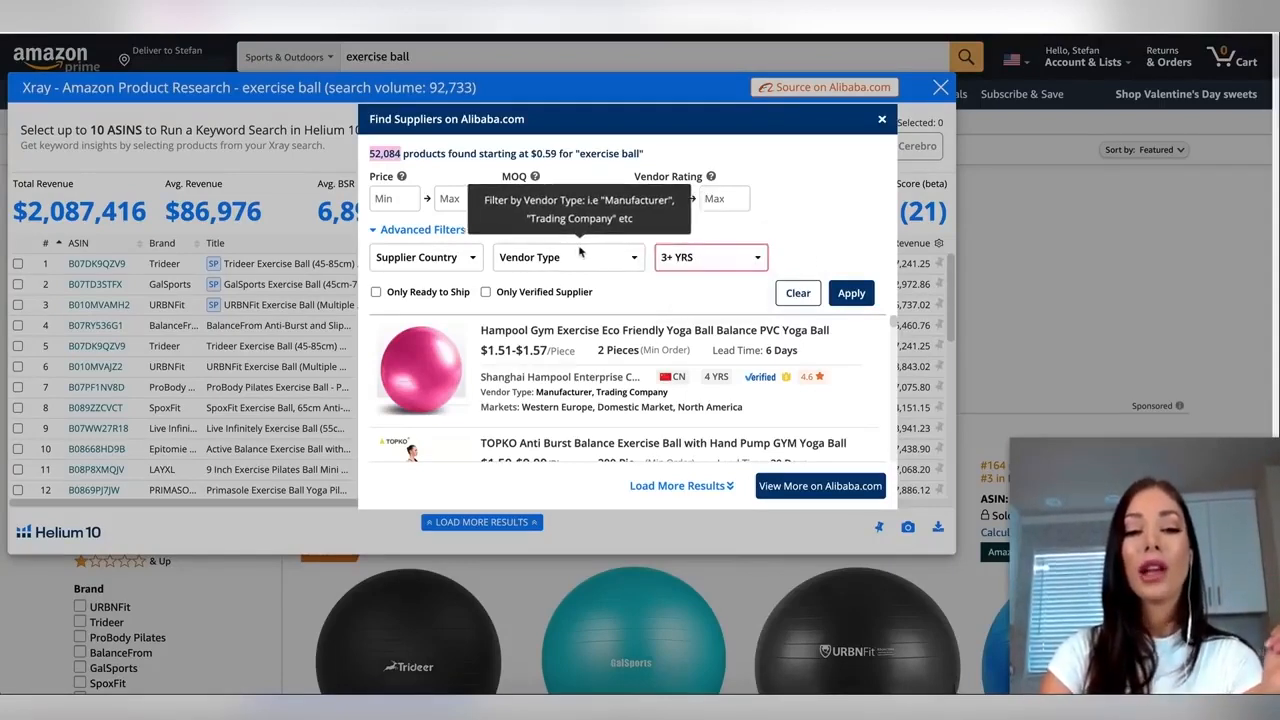
Restrict the Alibaba.com results to verified suppliers only, apply the filters and check the number of matching products.
{"action": "left_click", "coordinate": [485, 292]}
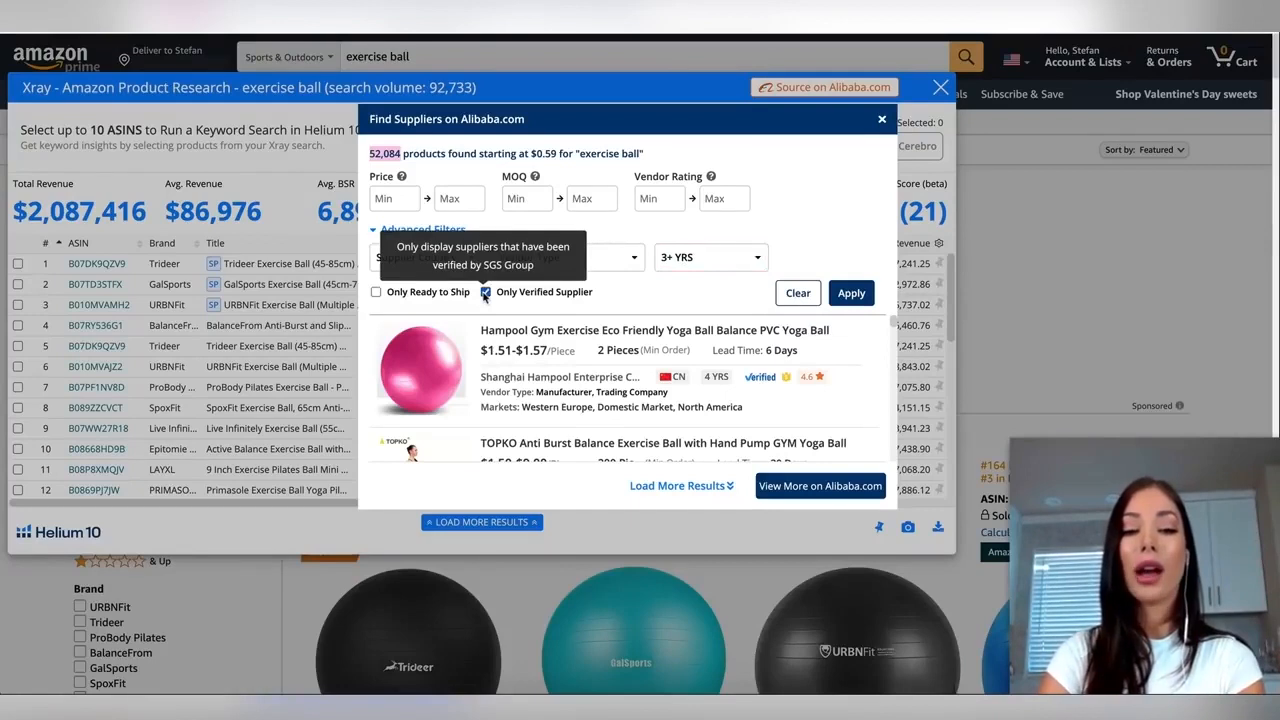
{"action": "left_click", "coordinate": [850, 294]}
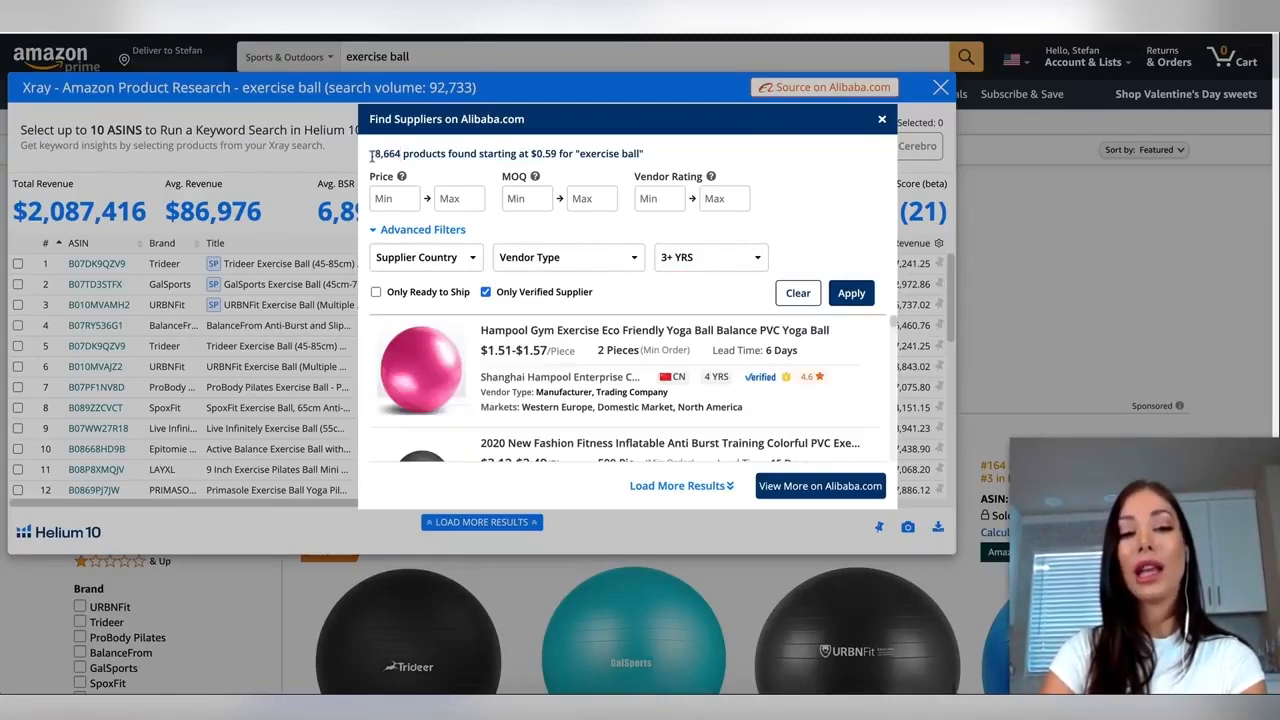
{"action": "left_click_drag", "start_coordinate": [370, 155], "coordinate": [412, 158]}
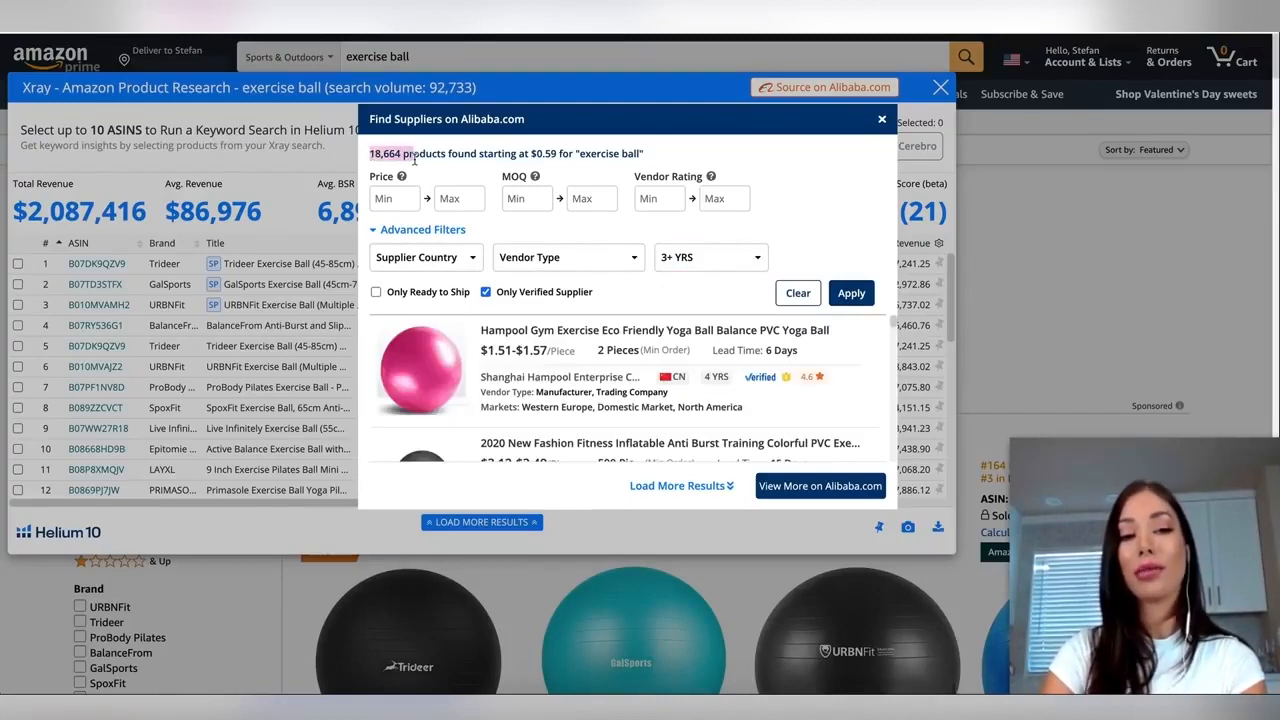
{"action": "left_click", "coordinate": [700, 293]}
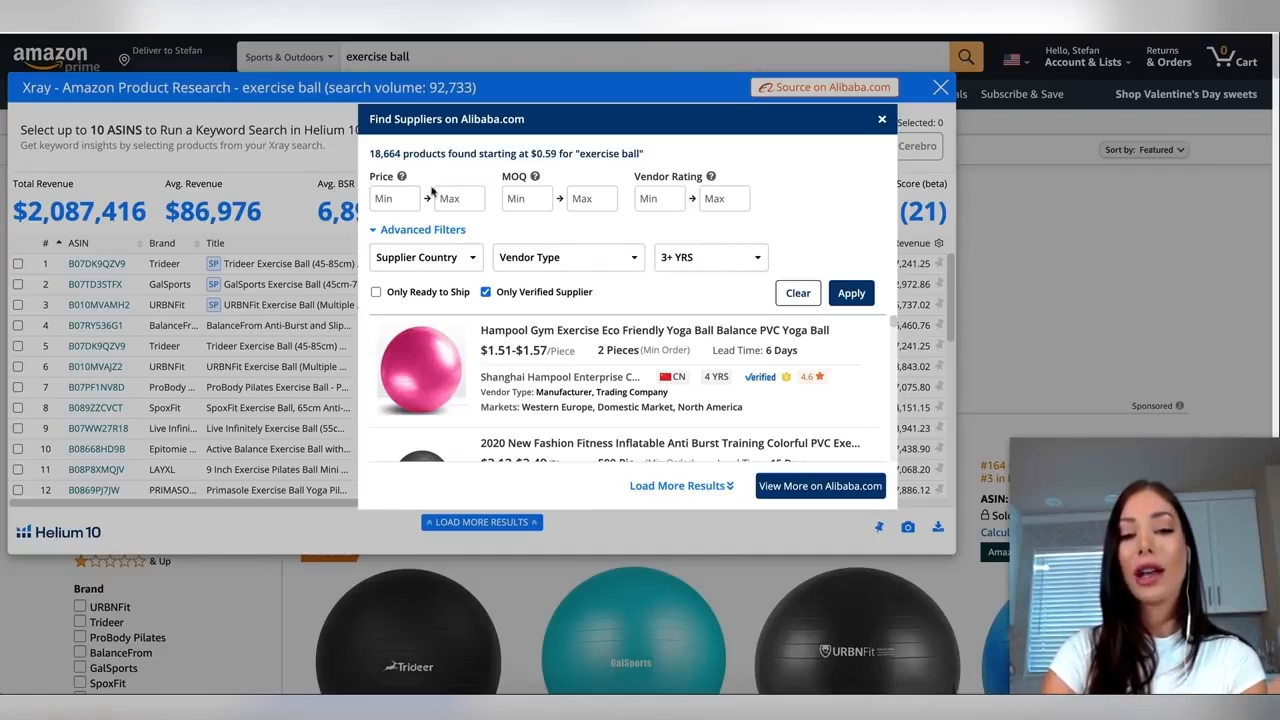
{"action": "left_click", "coordinate": [450, 260]}
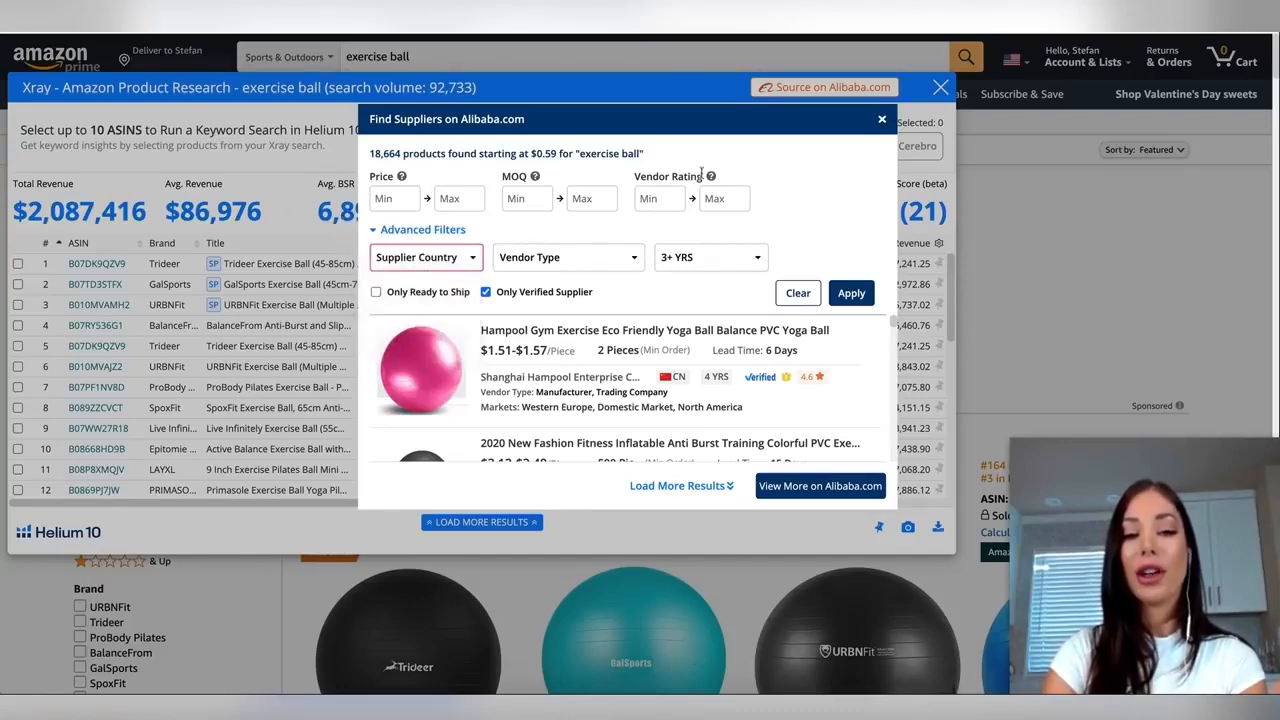
Browse the filtered Alibaba.com suppliers, comparing prices, minimum orders, lead times, vendor types, account age and ratings, and close the supplier finder.
{"action": "scroll", "coordinate": [627, 291], "scroll_direction": "down", "scroll_amount": 1}
{"action": "scroll", "coordinate": [627, 291], "scroll_direction": "down", "scroll_amount": 1}
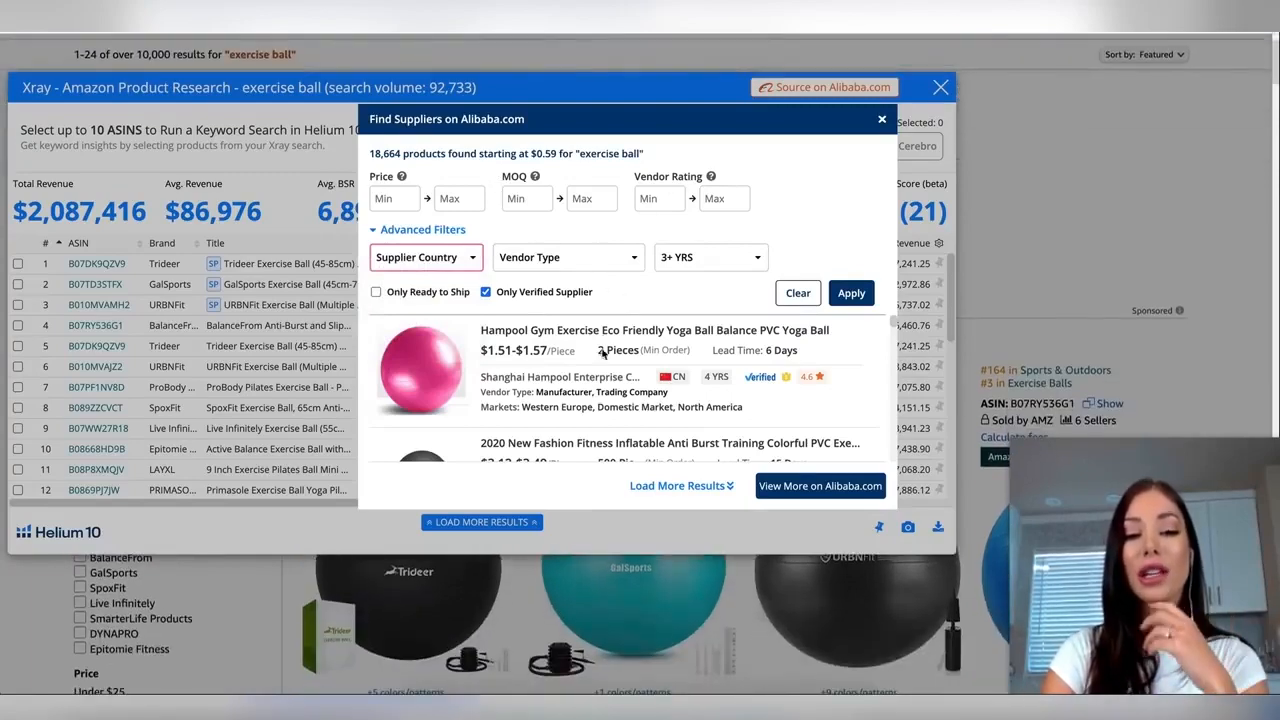
{"action": "scroll", "coordinate": [771, 401], "scroll_direction": "down", "scroll_amount": 1}
{"action": "scroll", "coordinate": [771, 401], "scroll_direction": "up", "scroll_amount": 1}
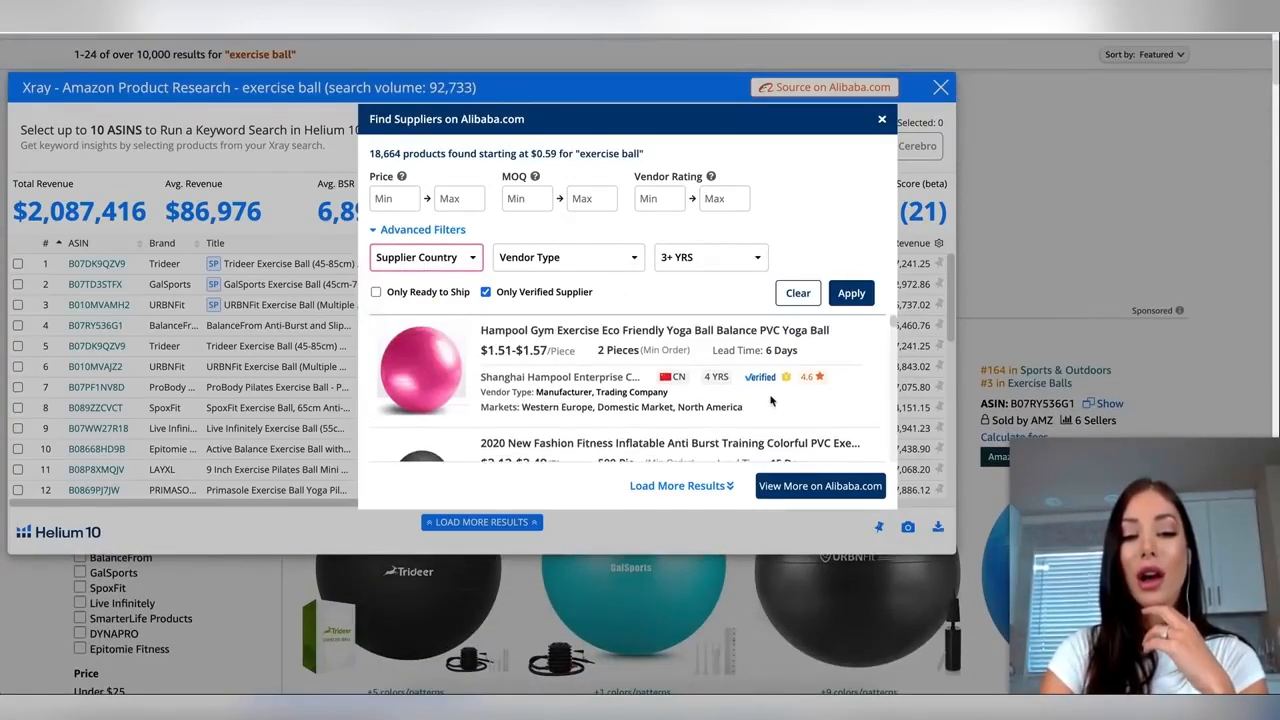
{"action": "scroll", "coordinate": [771, 401], "scroll_direction": "down", "scroll_amount": 1}
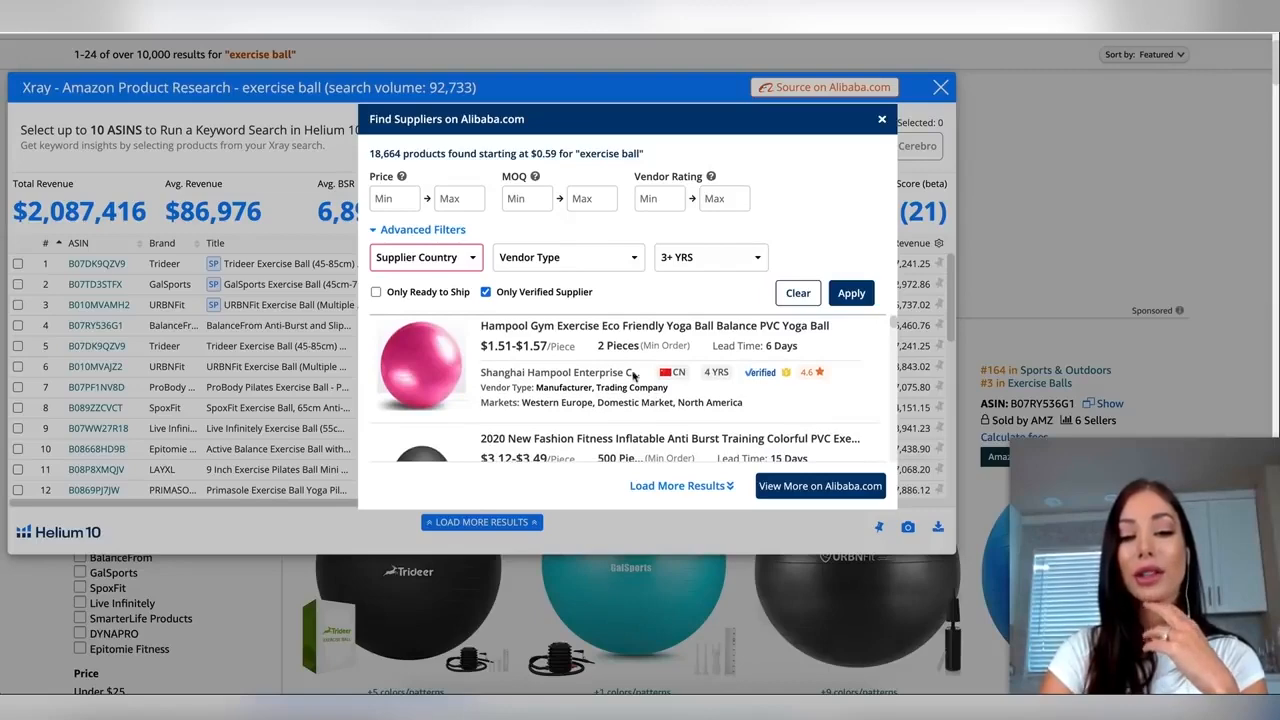
{"action": "scroll", "coordinate": [625, 372], "scroll_direction": "down", "scroll_amount": 3}
{"action": "scroll", "coordinate": [626, 372], "scroll_direction": "up", "scroll_amount": 3}
{"action": "scroll", "coordinate": [626, 372], "scroll_direction": "down", "scroll_amount": 1}
{"action": "scroll", "coordinate": [627, 373], "scroll_direction": "down", "scroll_amount": 2}
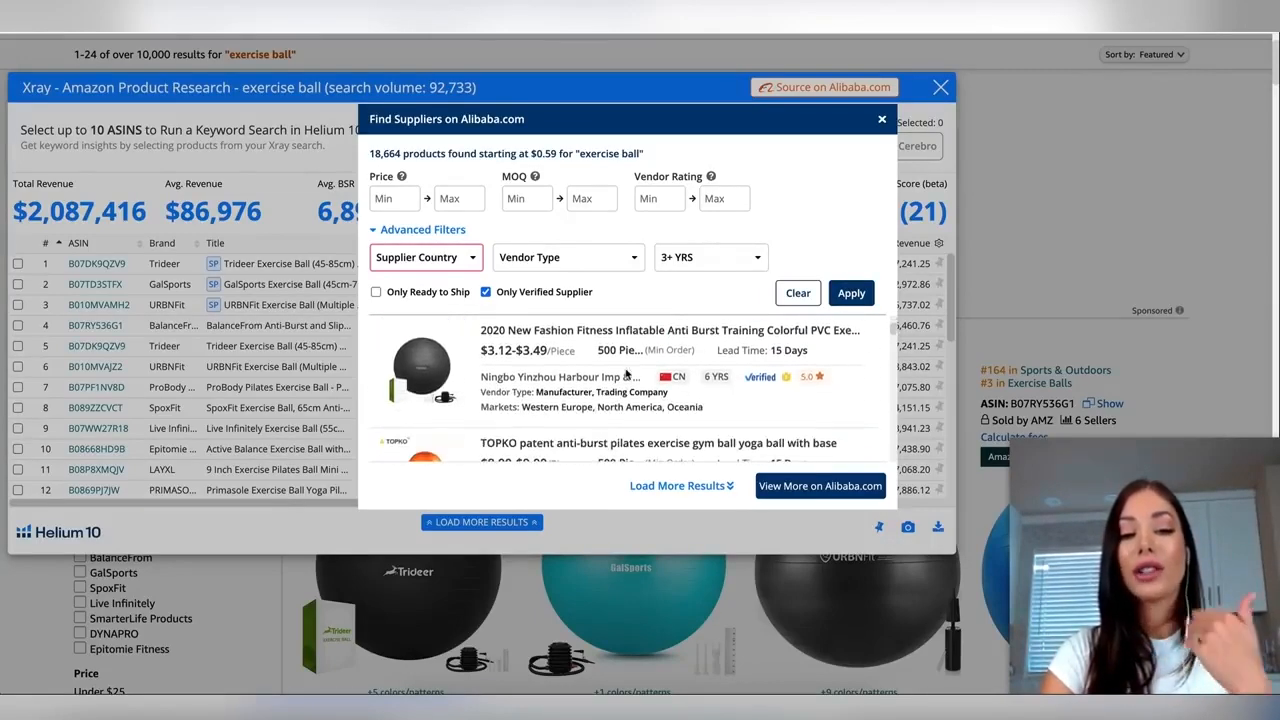
{"action": "scroll", "coordinate": [626, 373], "scroll_direction": "up", "scroll_amount": 2}
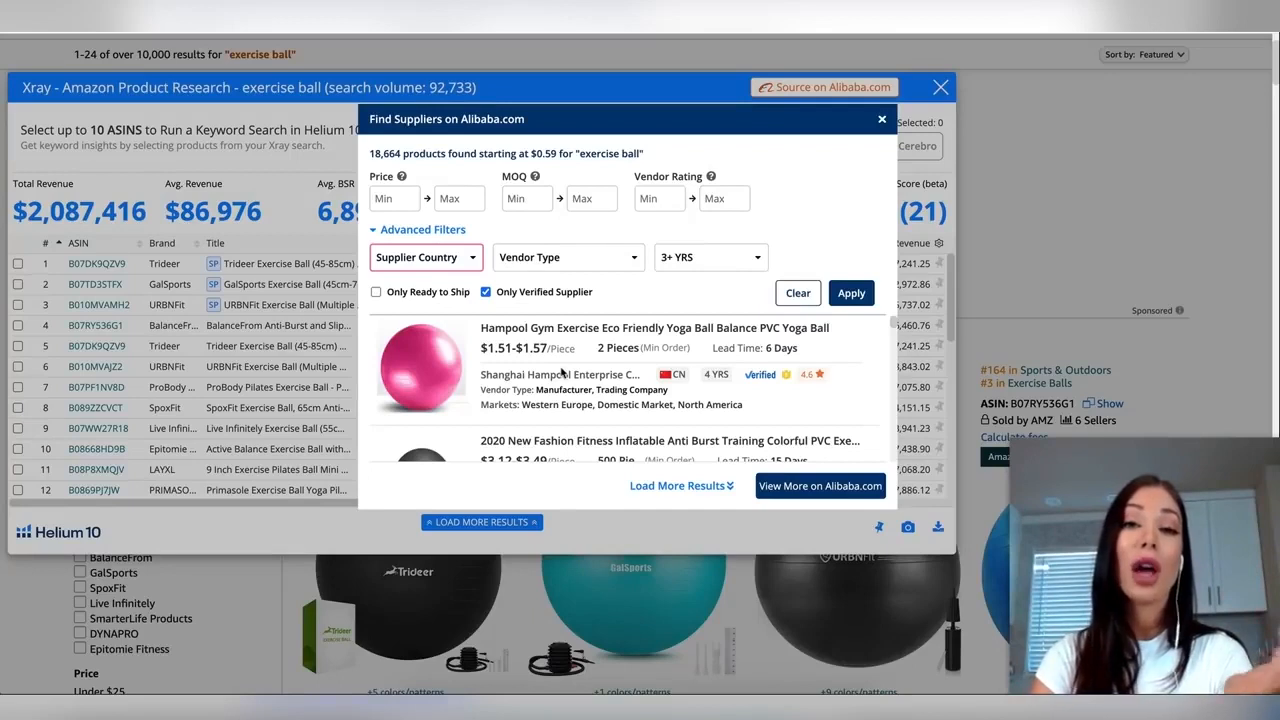
{"action": "scroll", "coordinate": [561, 372], "scroll_direction": "down", "scroll_amount": 3}
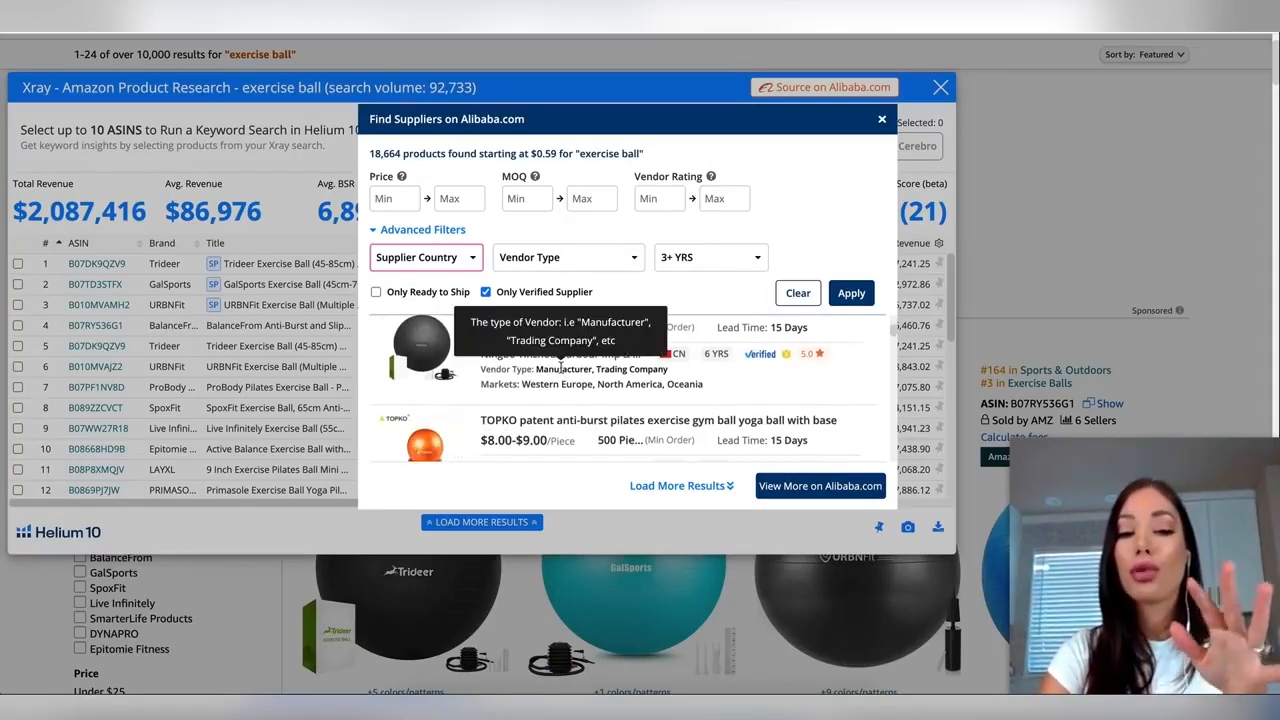
{"action": "scroll", "coordinate": [598, 404], "scroll_direction": "down", "scroll_amount": 2}
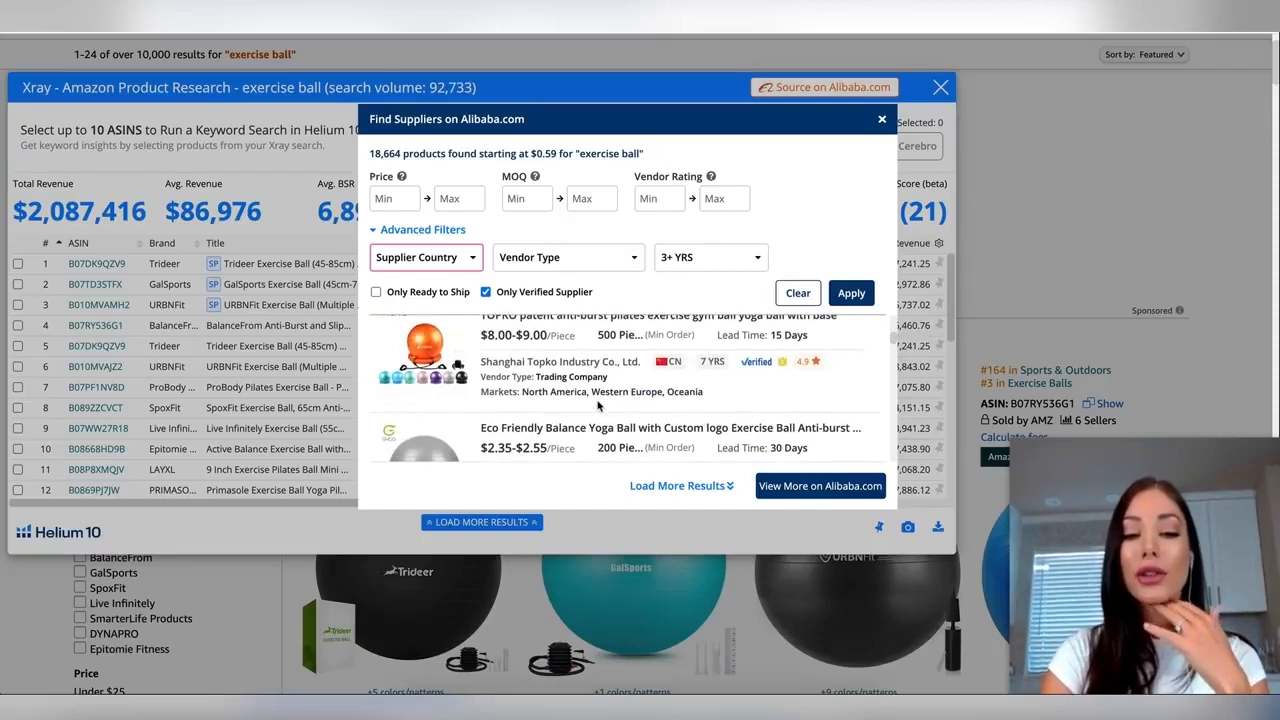
{"action": "scroll", "coordinate": [739, 389], "scroll_direction": "up", "scroll_amount": 1}
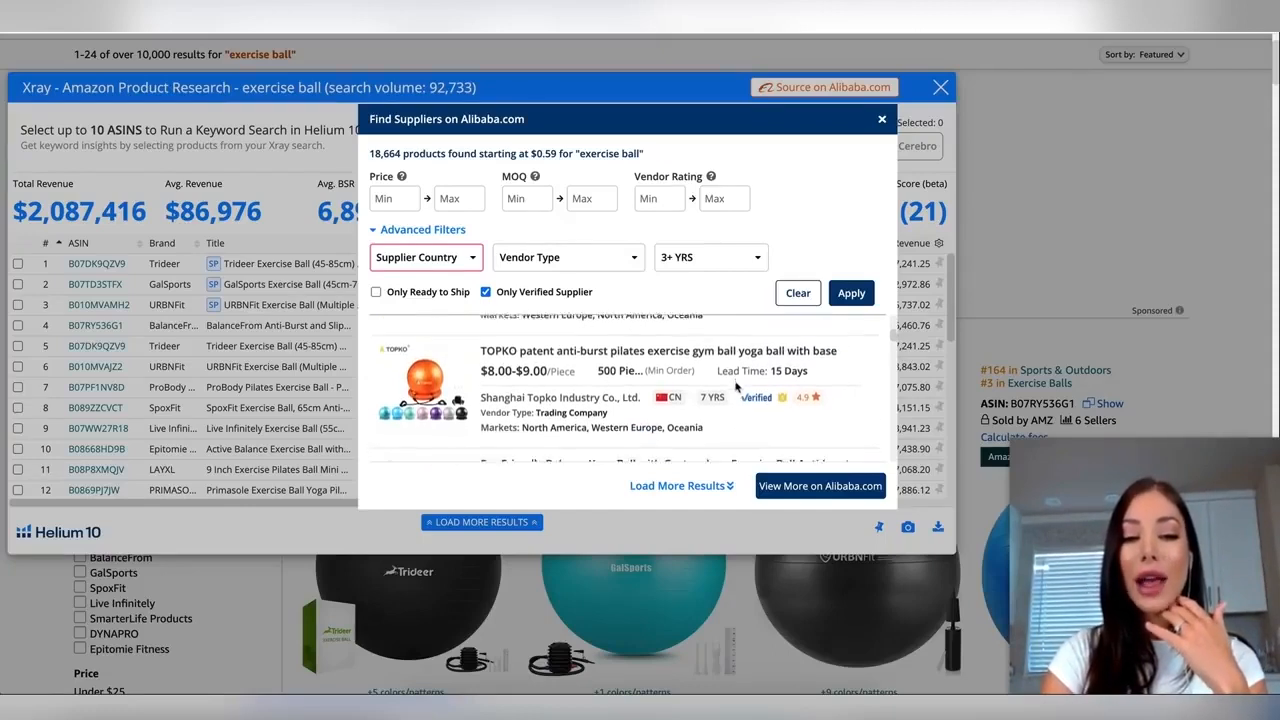
{"action": "scroll", "coordinate": [737, 388], "scroll_direction": "down", "scroll_amount": 2}
{"action": "scroll", "coordinate": [737, 387], "scroll_direction": "down", "scroll_amount": 2}
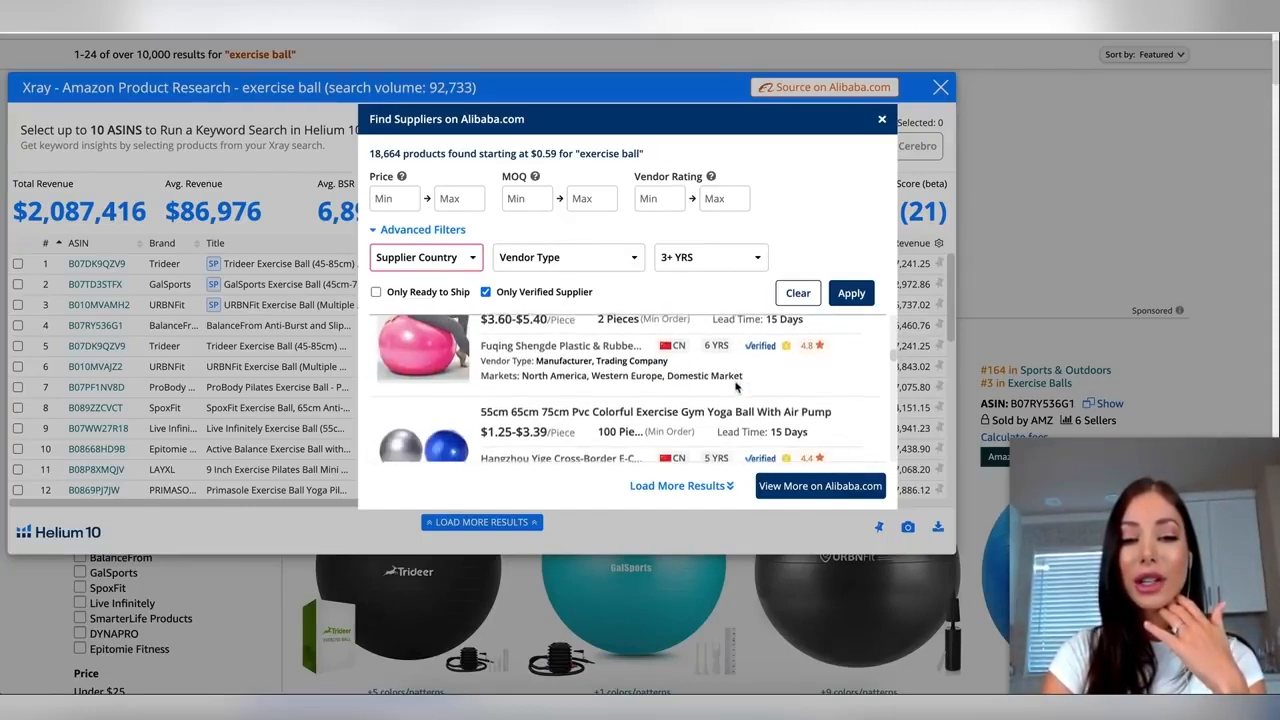
{"action": "scroll", "coordinate": [737, 387], "scroll_direction": "down", "scroll_amount": 2}
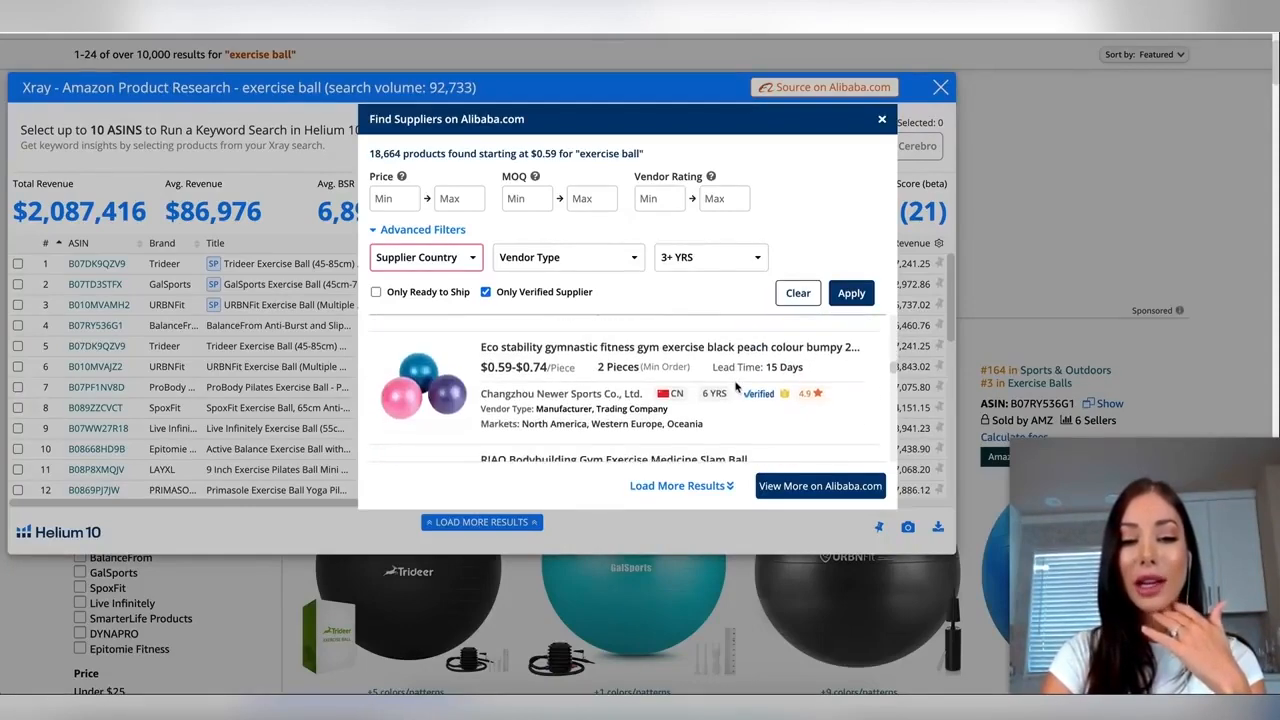
{"action": "scroll", "coordinate": [737, 387], "scroll_direction": "down", "scroll_amount": 8}
{"action": "scroll", "coordinate": [737, 387], "scroll_direction": "up", "scroll_amount": 2}
{"action": "scroll", "coordinate": [737, 387], "scroll_direction": "up", "scroll_amount": 1}
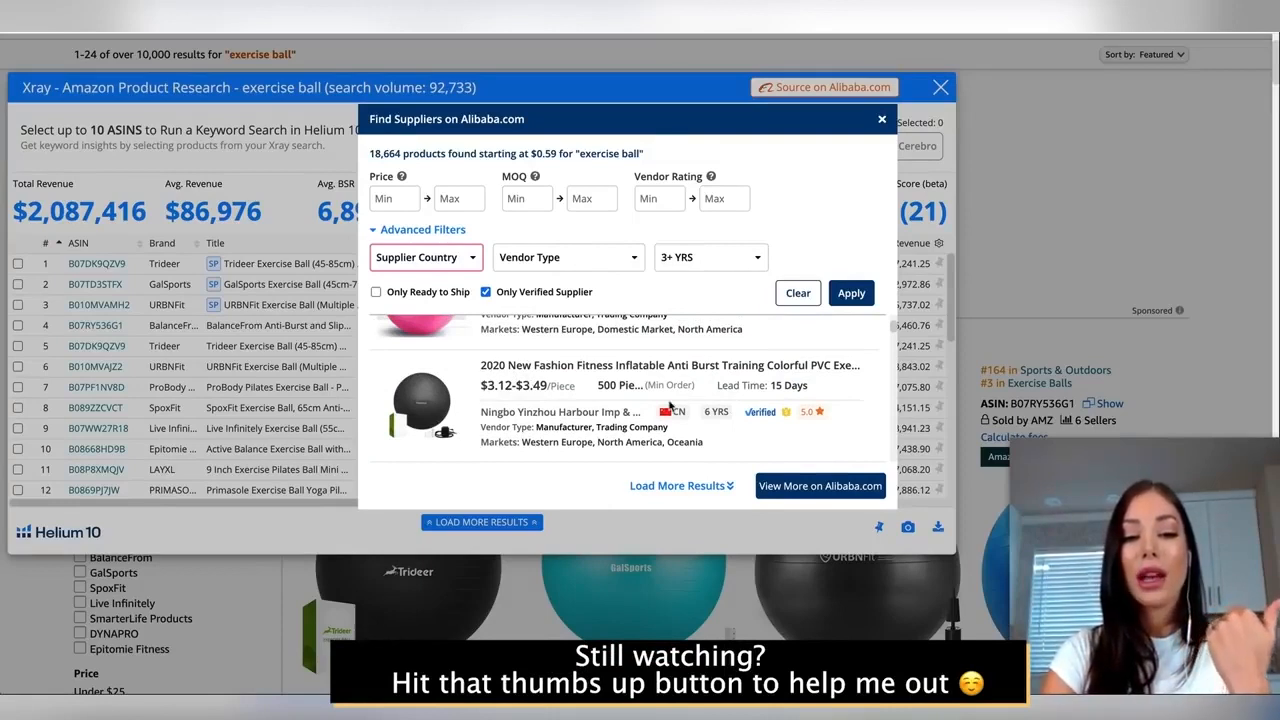
{"action": "mouse_move", "coordinate": [716, 405]}
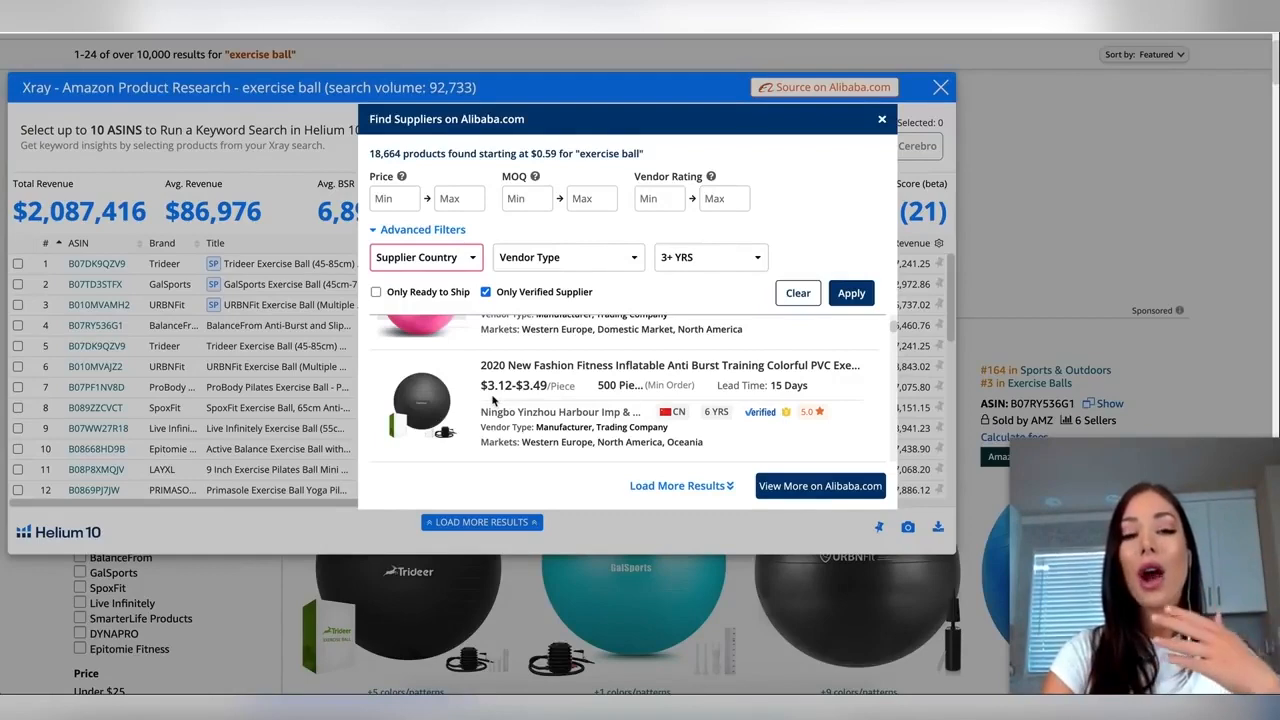
{"action": "left_click", "coordinate": [882, 121]}
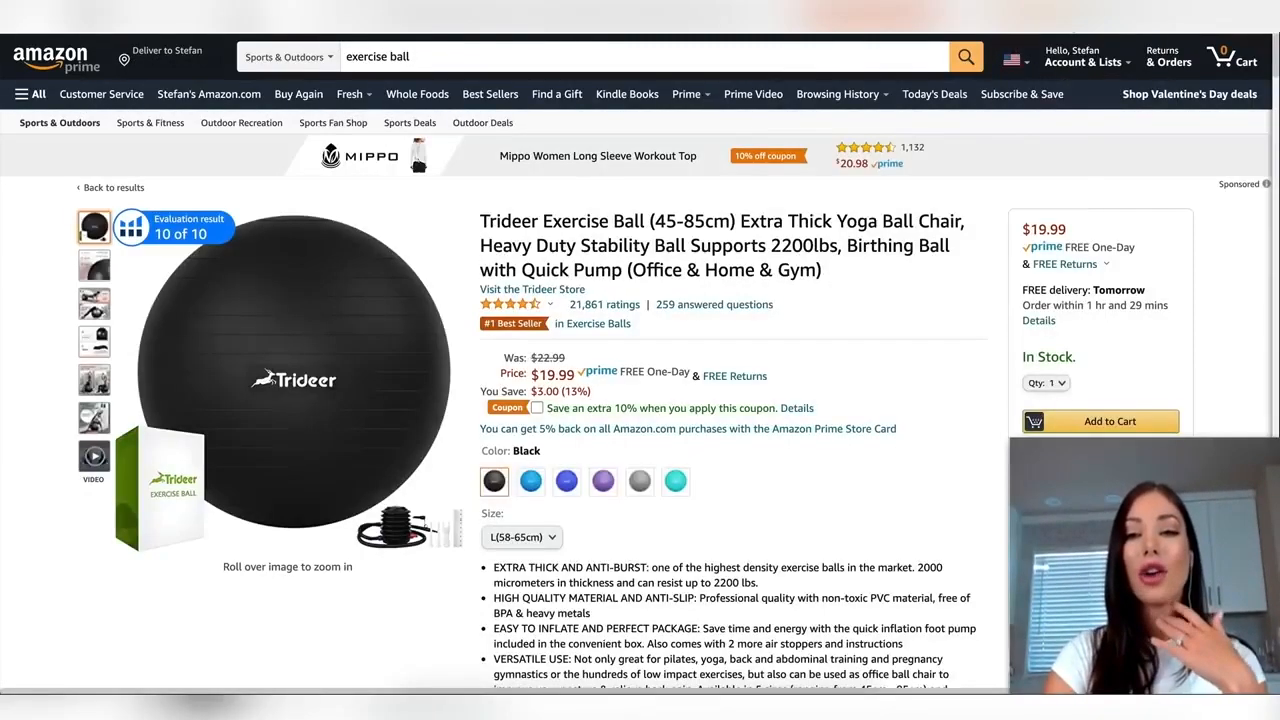
Open Helium 10's Profitability Calculator for the Trideer exercise ball and set the estimated unit manufacturing cost to $3.2.
{"action": "left_click", "coordinate": [1064, 16]}
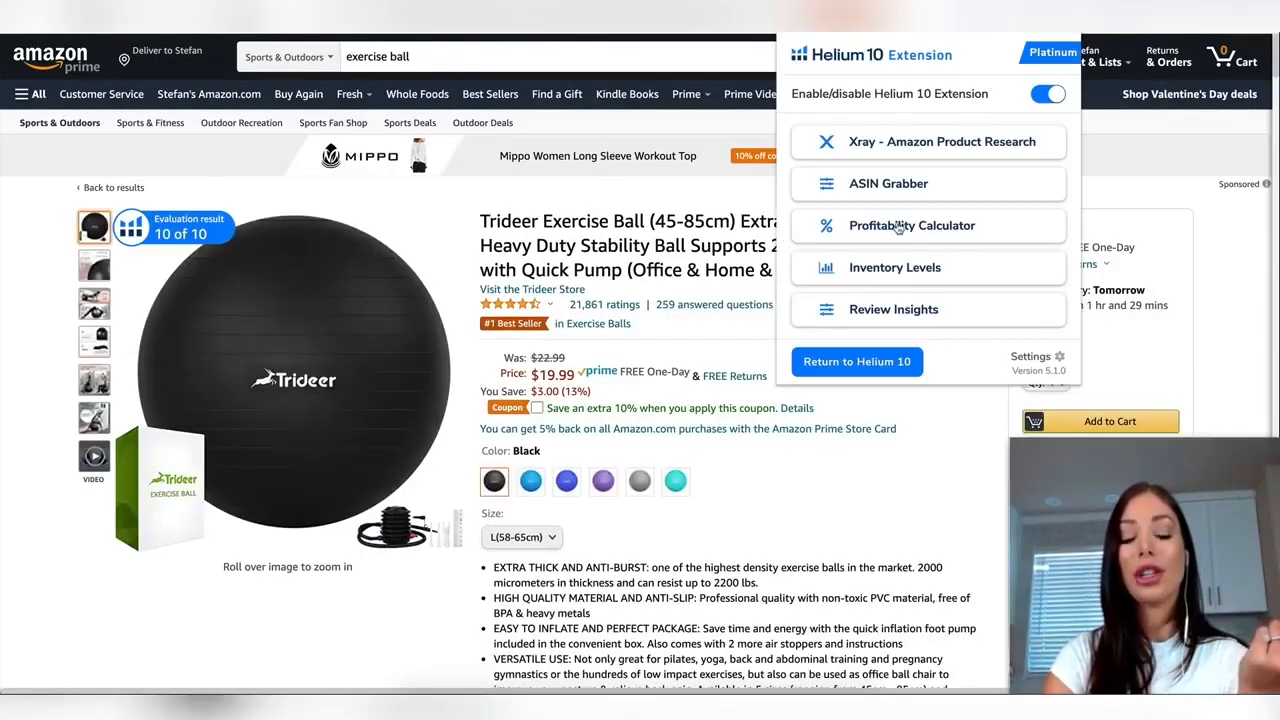
{"action": "left_click", "coordinate": [897, 227]}
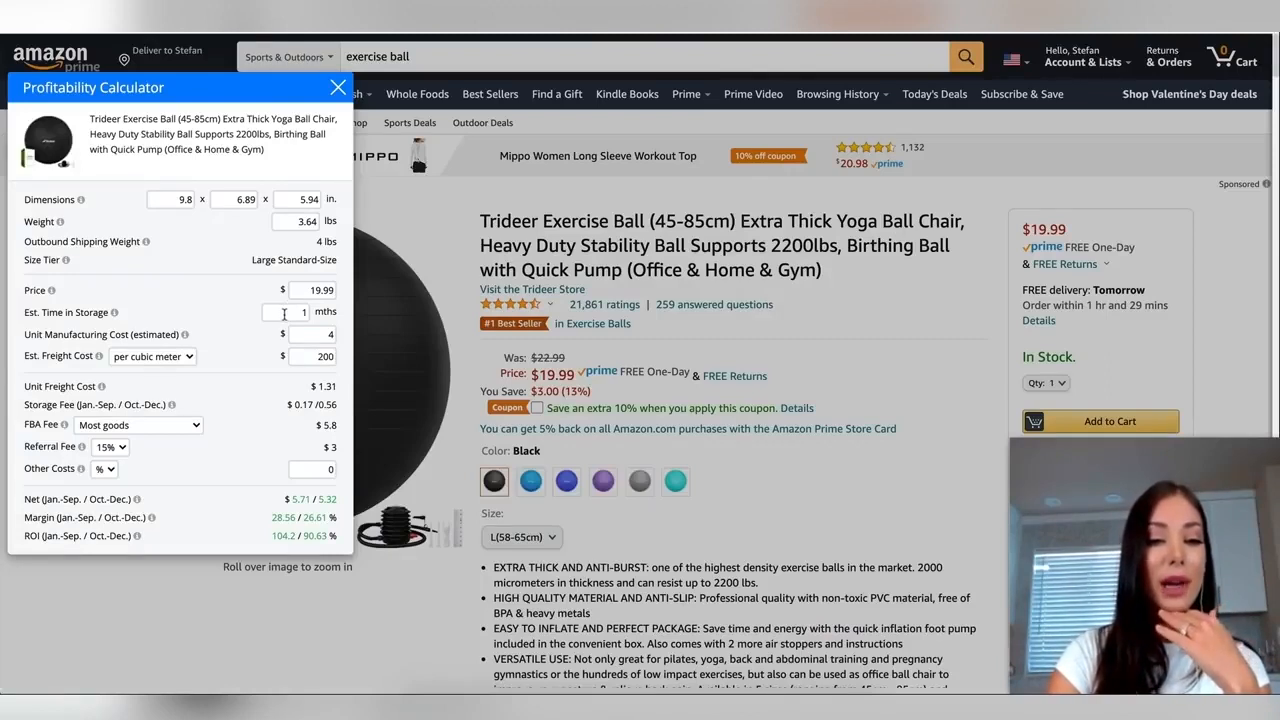
{"action": "left_click", "coordinate": [318, 334]}
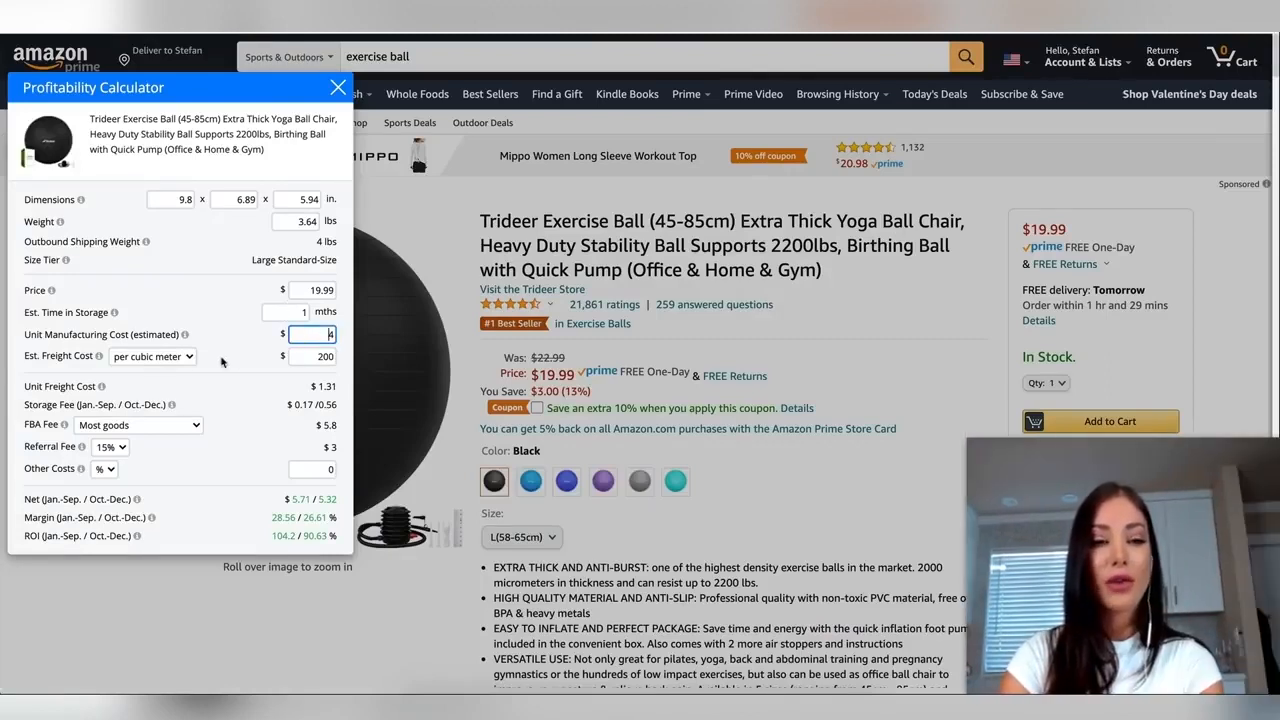
{"action": "left_click_drag", "start_coordinate": [25, 339], "coordinate": [199, 345]}
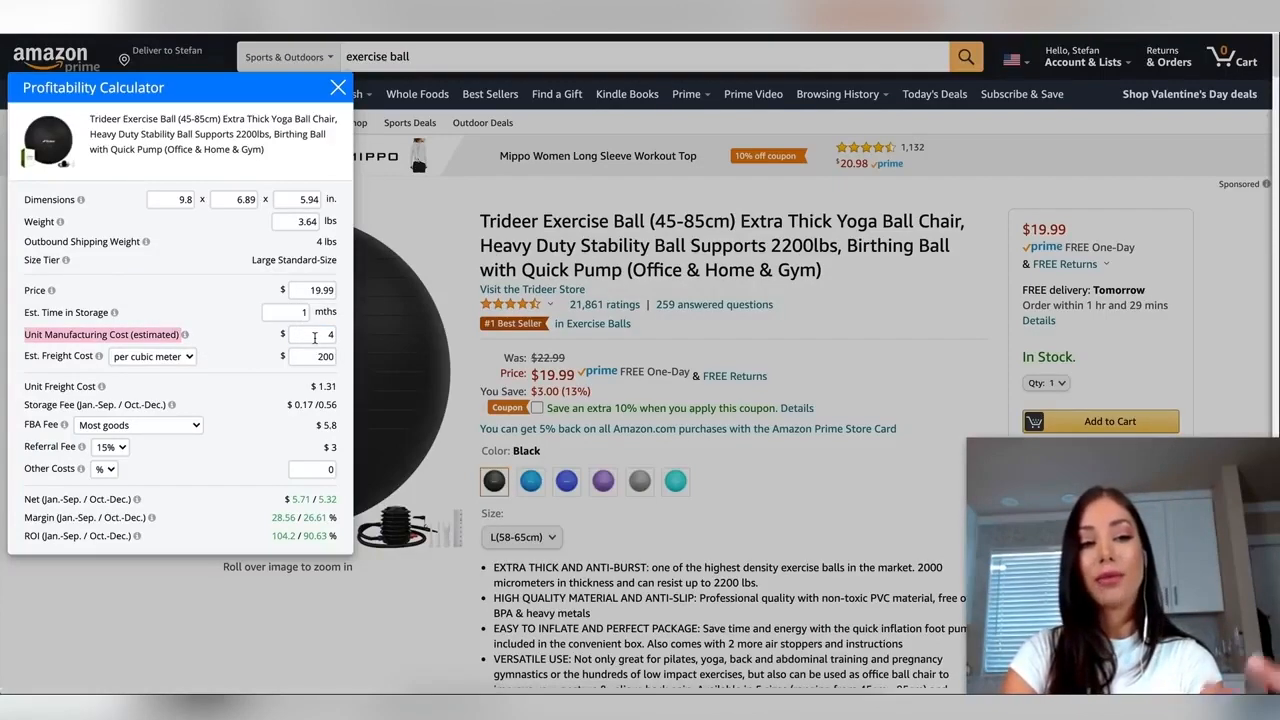
{"action": "left_click_drag", "start_coordinate": [314, 338], "coordinate": [336, 338]}
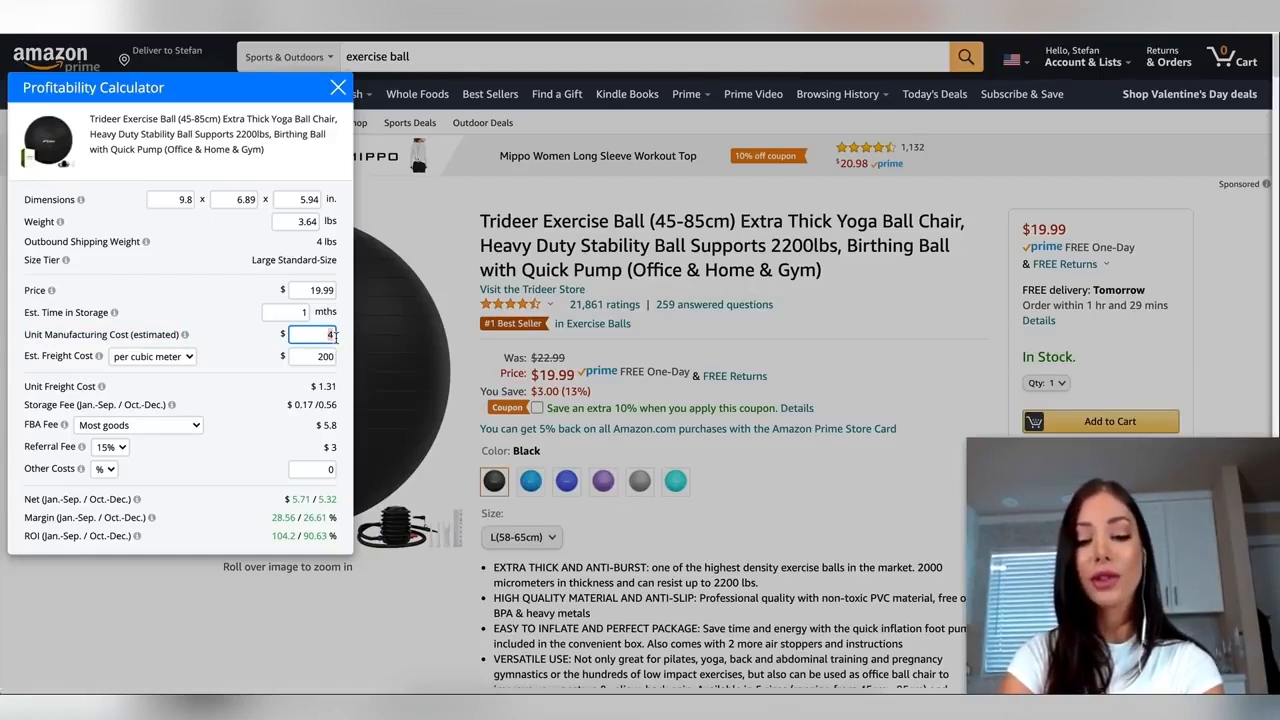
{"action": "type", "text": "3.2"}
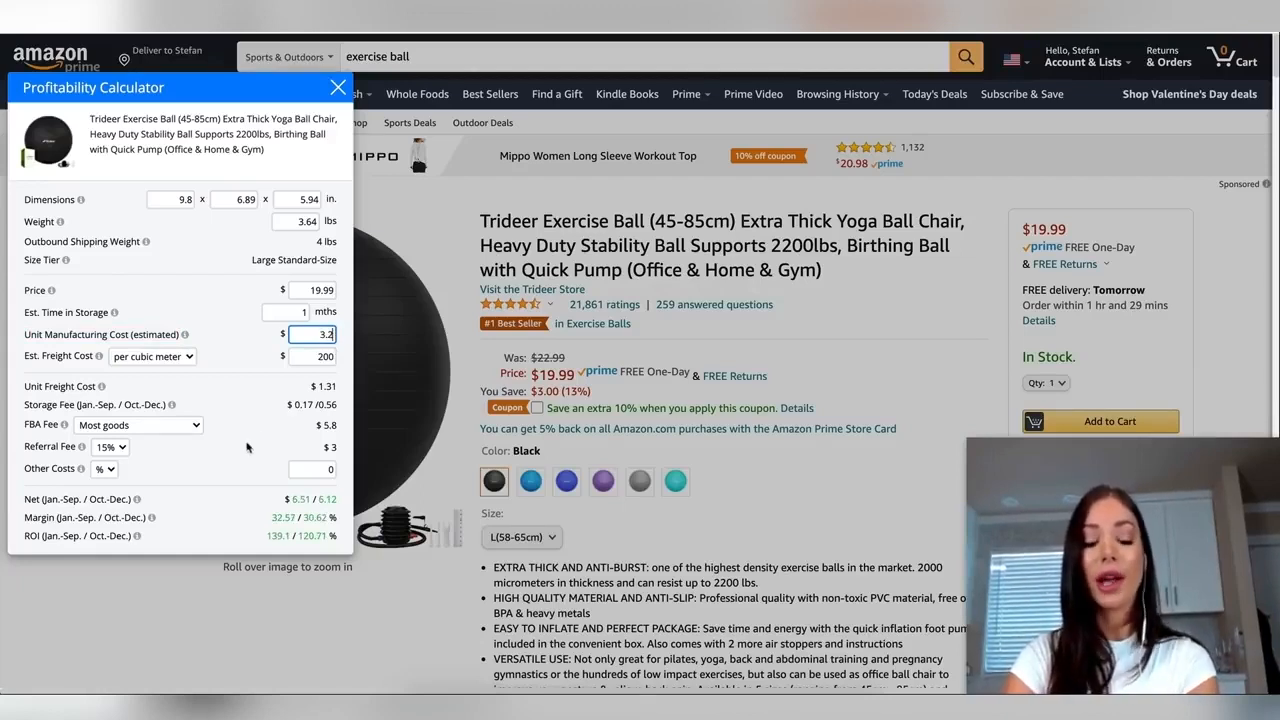
{"action": "left_click", "coordinate": [240, 268]}
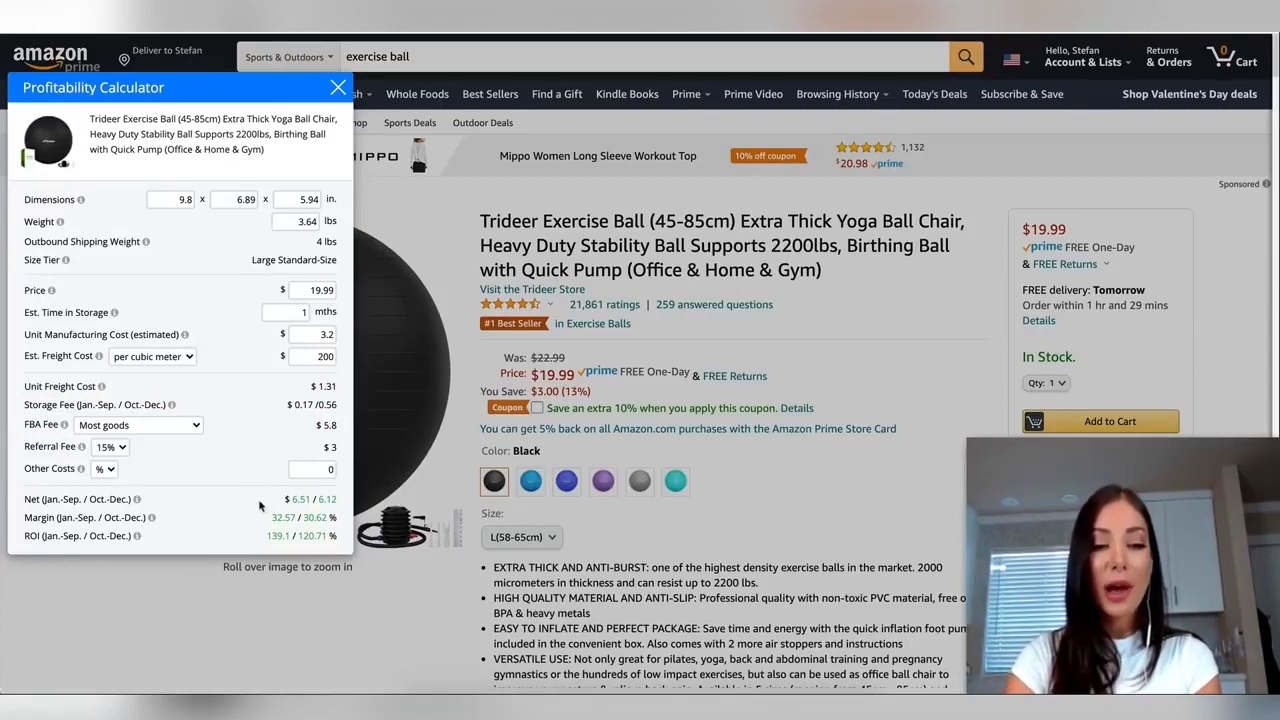
Examine the ball's net profit, margin and ROI for Jan.-Sep. and Oct.-Dec., and close the Profitability Calculator.
{"action": "left_click_drag", "start_coordinate": [43, 499], "coordinate": [78, 499]}
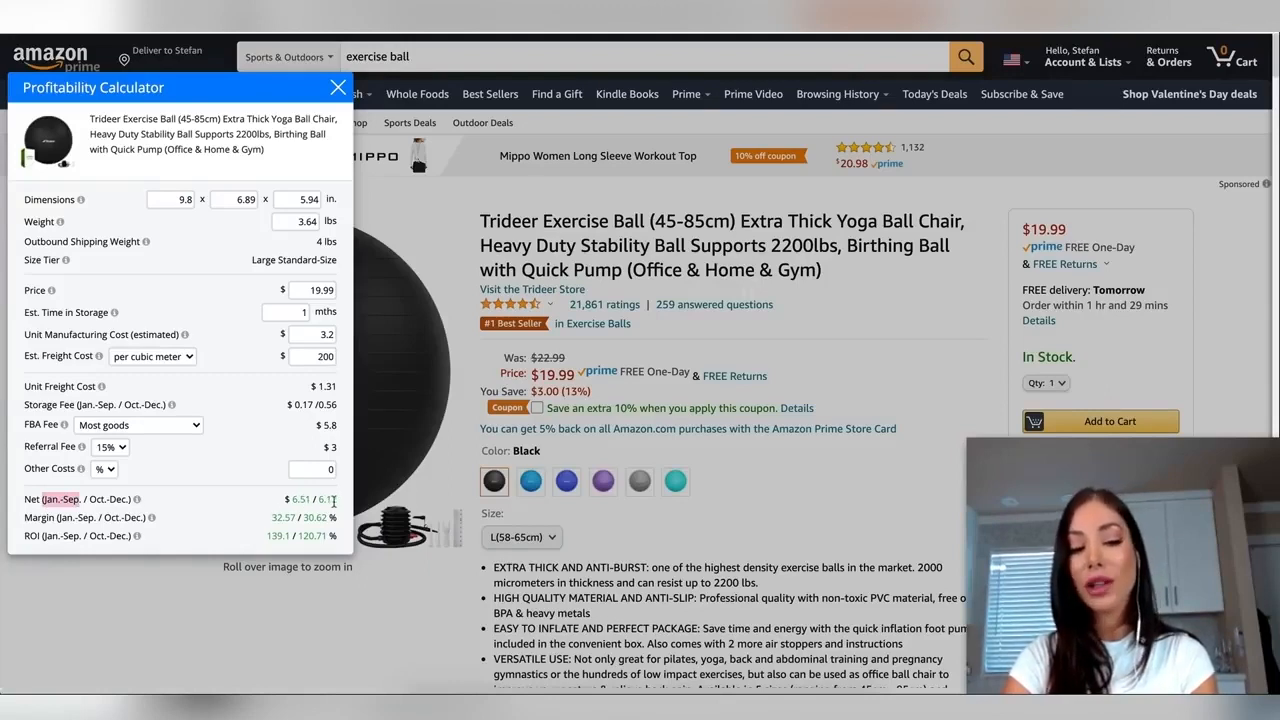
{"action": "left_click_drag", "start_coordinate": [88, 499], "coordinate": [131, 499]}
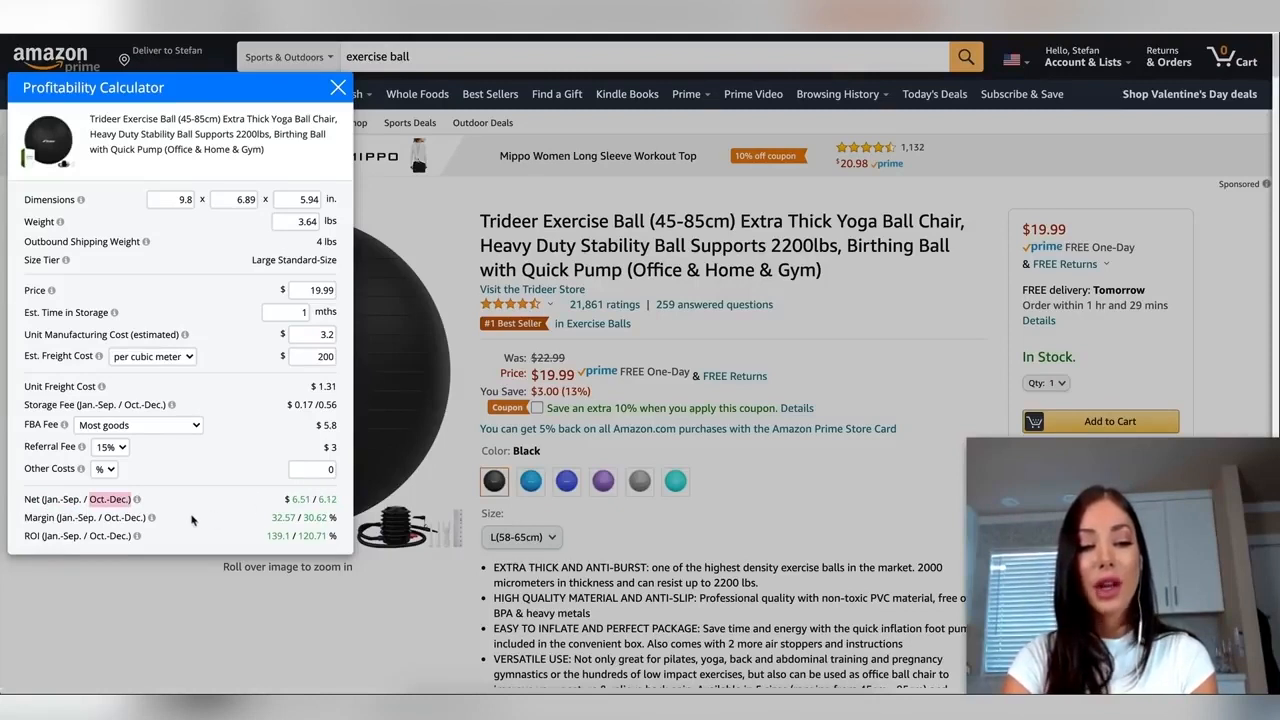
{"action": "left_click_drag", "start_coordinate": [268, 518], "coordinate": [294, 517]}
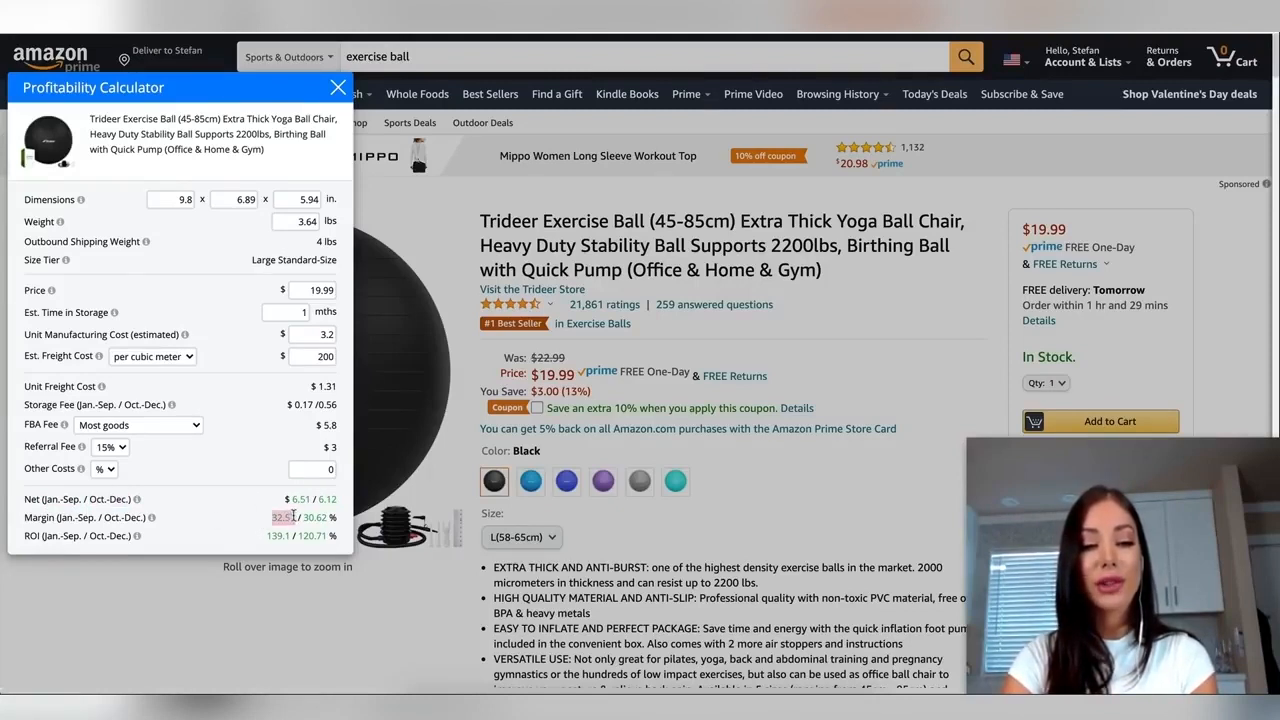
{"action": "left_click", "coordinate": [227, 535]}
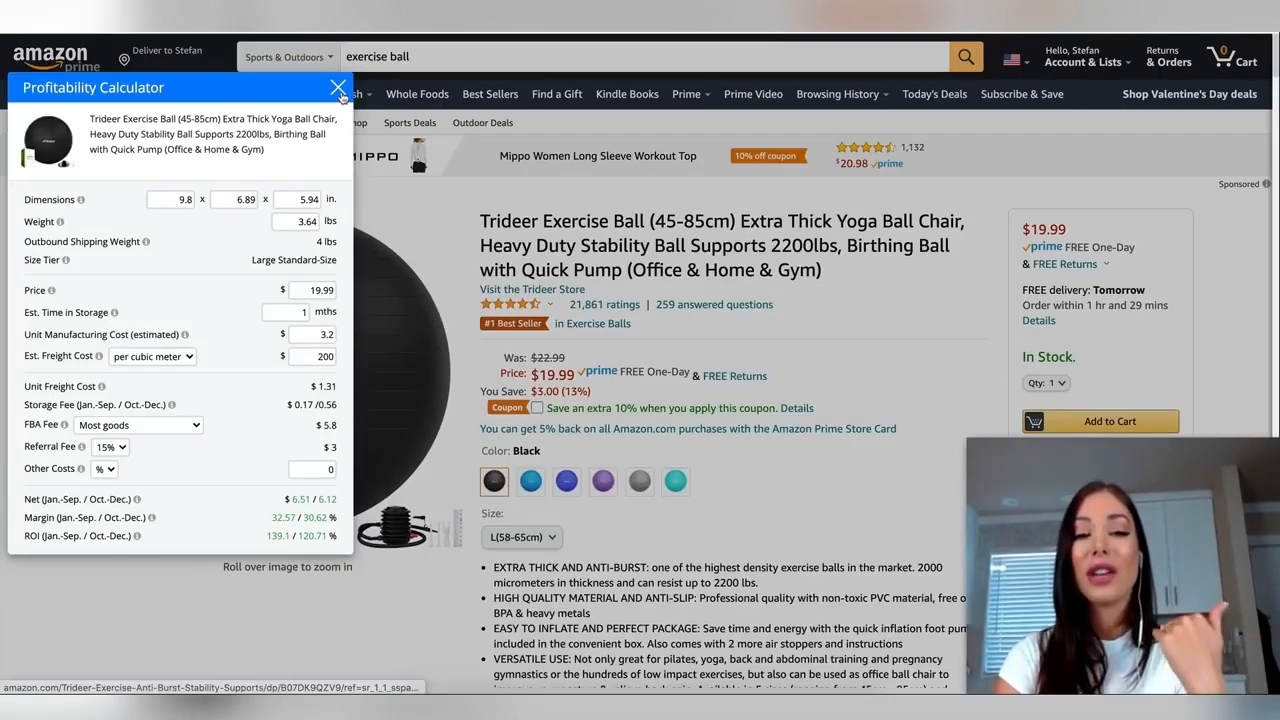
{"action": "left_click", "coordinate": [338, 89]}
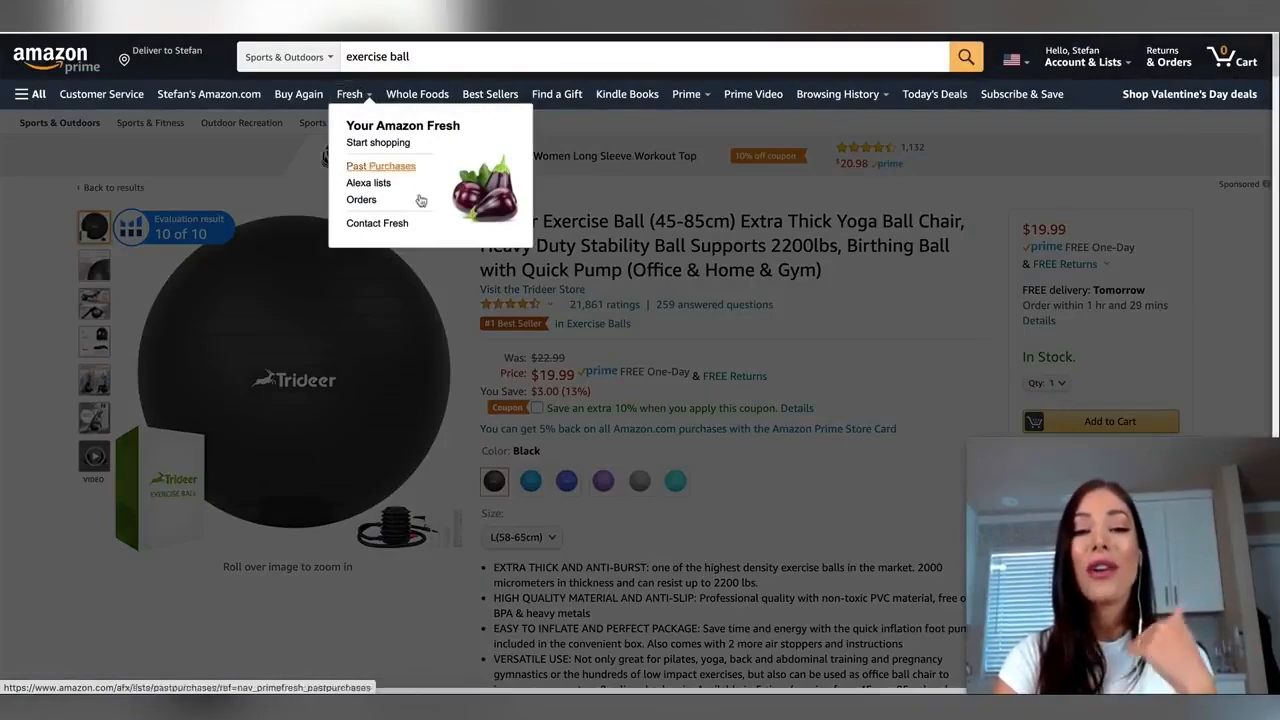